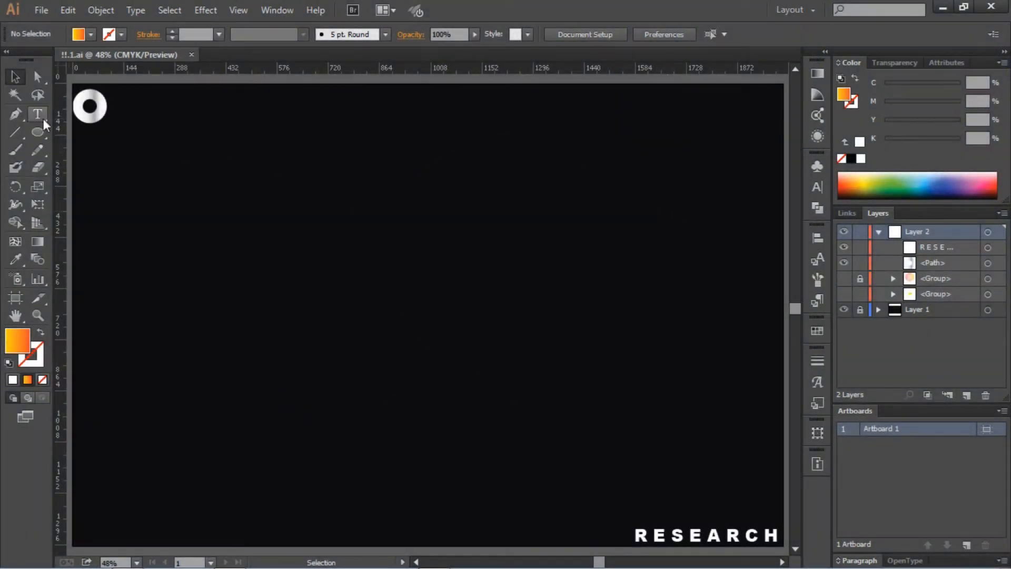
# Draw a circle 100 px wide and 100 px high with no fill on the artboard
pyautogui.click(90, 35)
pyautogui.click(10, 59)
pyautogui.press('Escape')
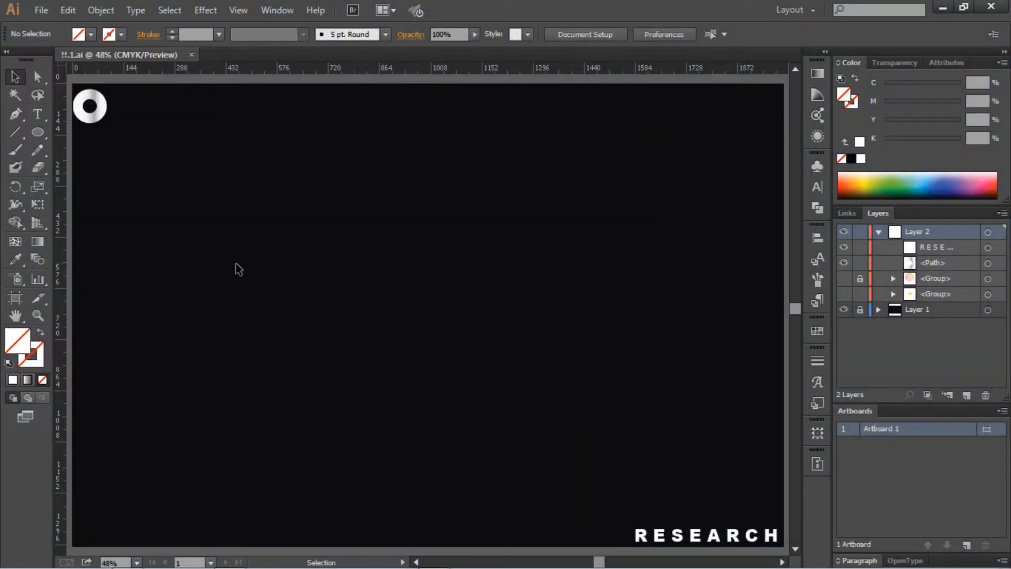
pyautogui.press('l')
pyautogui.click(471, 242)
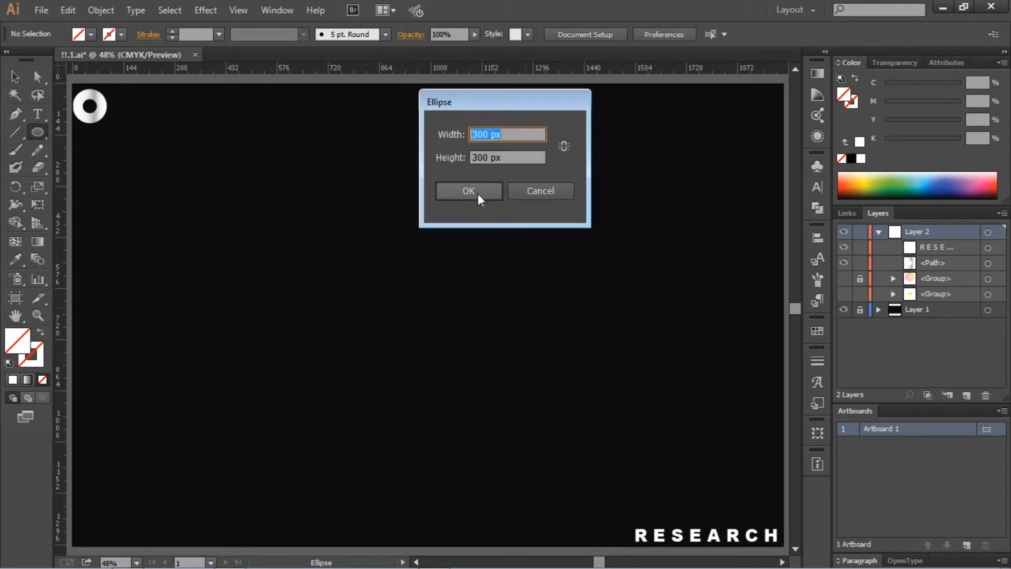
pyautogui.doubleClick(516, 157)
pyautogui.write('1')
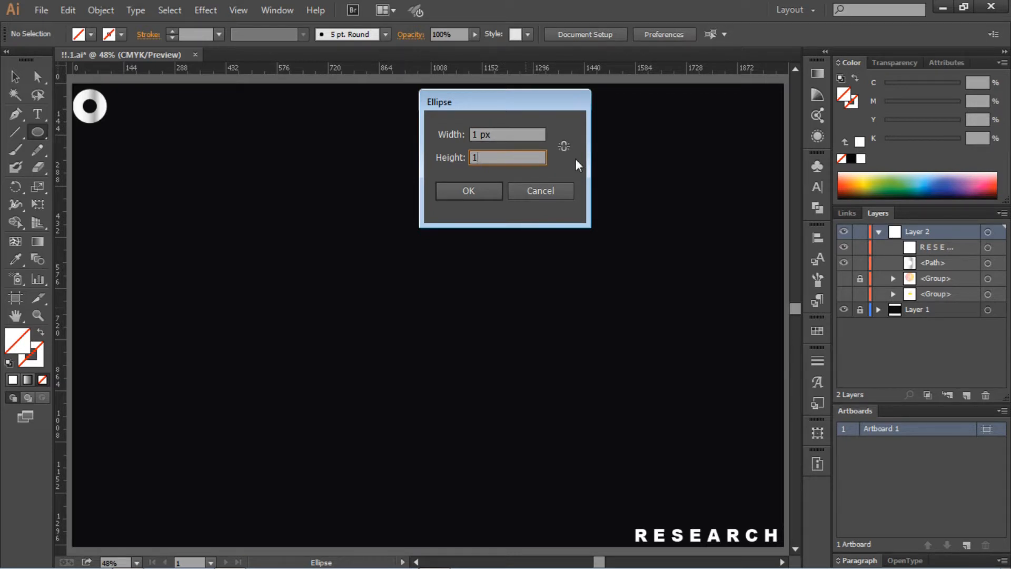
pyautogui.click(564, 146)
pyautogui.doubleClick(476, 134)
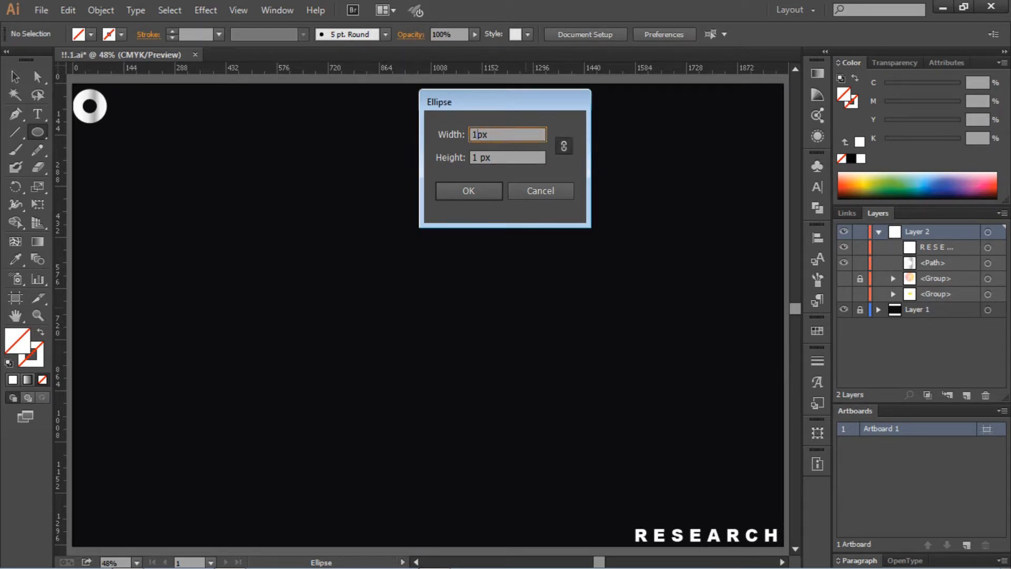
pyautogui.write('100')
pyautogui.click(469, 191)
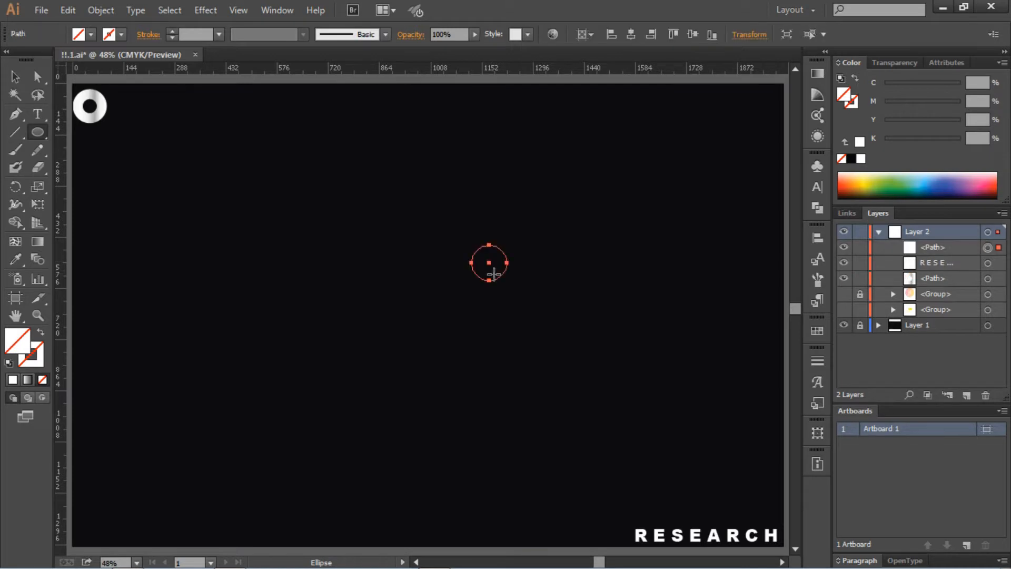
# Give the small circle a white stroke with a weight of 14 pt
pyautogui.click(202, 34)
pyautogui.write('5')
pyautogui.press('Return')
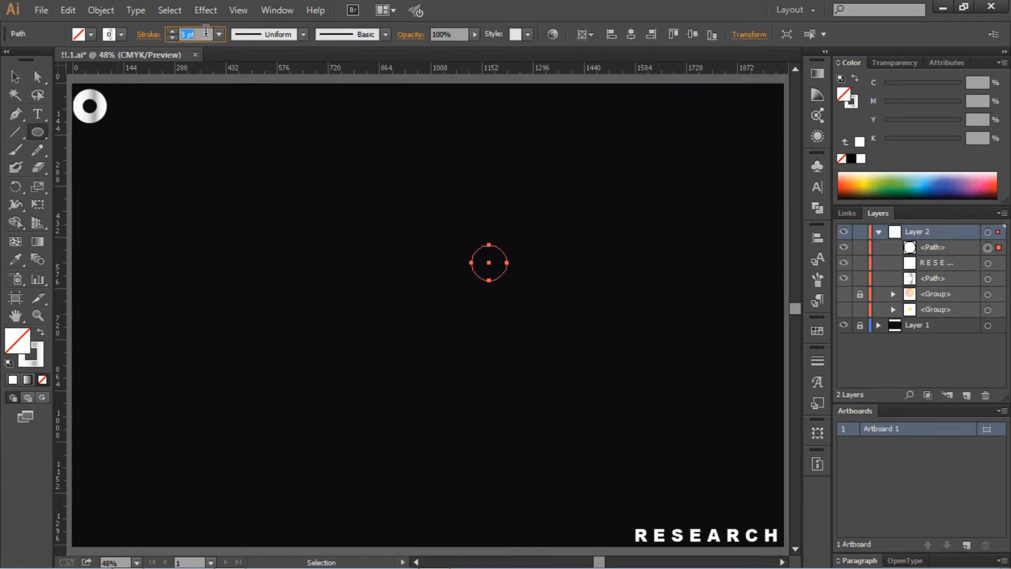
pyautogui.write('8')
pyautogui.press('Return')
pyautogui.click(120, 35)
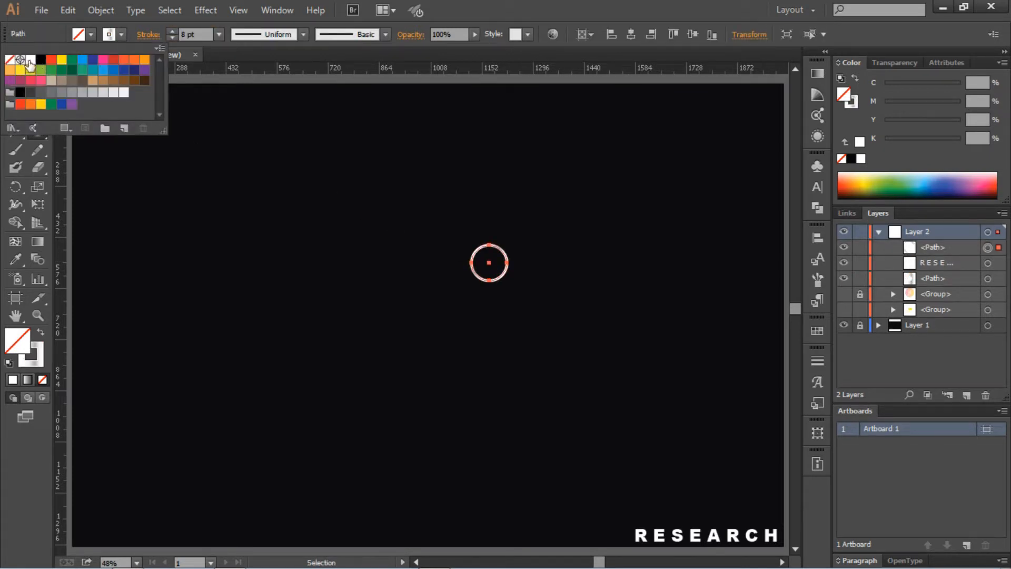
pyautogui.click(27, 60)
pyautogui.click(199, 33)
pyautogui.press('Up')
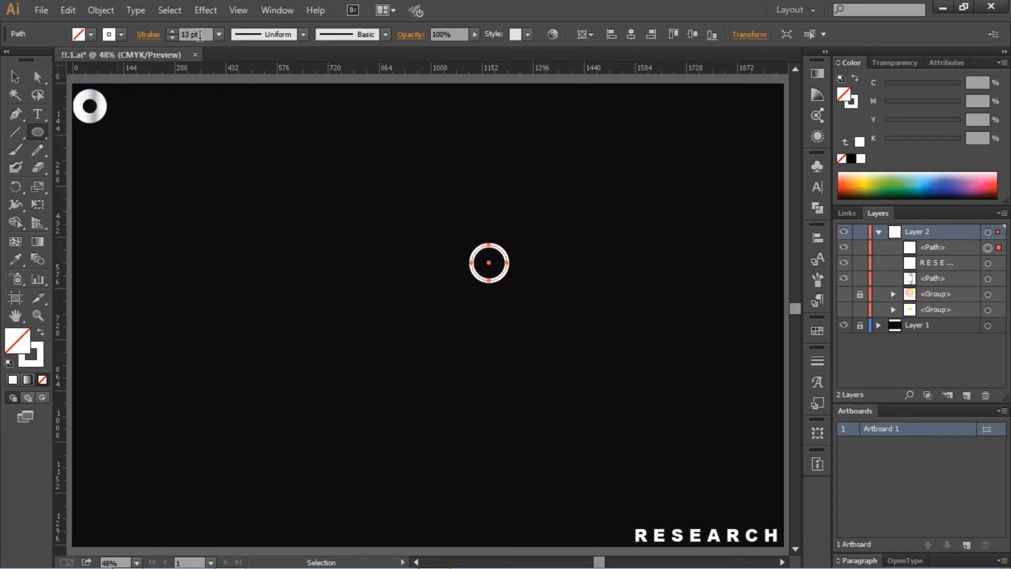
# Draw a second circle of 300 by 300 px beside the small one, with the same white stroke
pyautogui.click(15, 74)
pyautogui.click(405, 206)
pyautogui.moveTo(402, 201); pyautogui.dragTo(519, 311)
pyautogui.press('l')
pyautogui.click(358, 217)
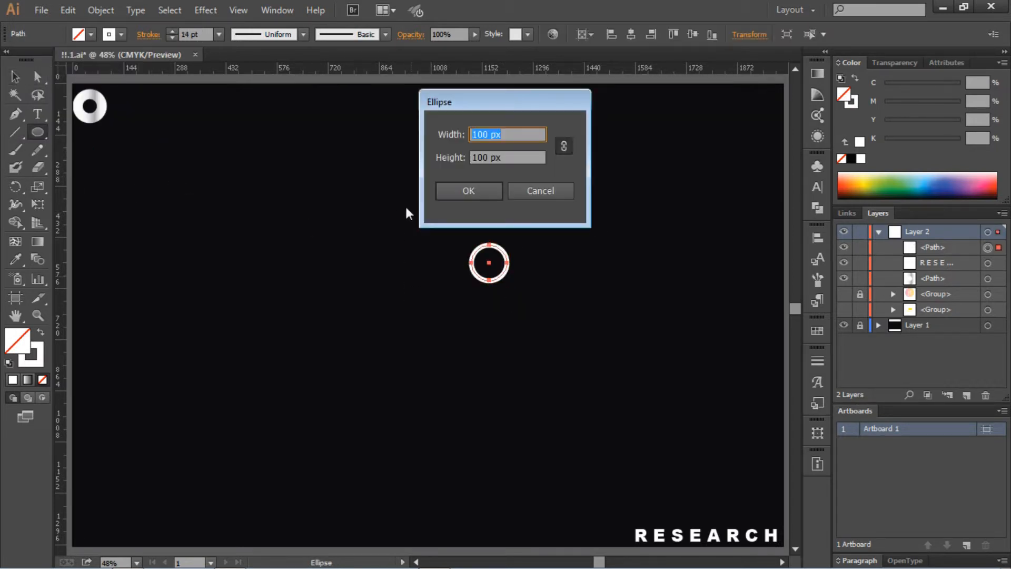
pyautogui.write('300')
pyautogui.click(460, 189)
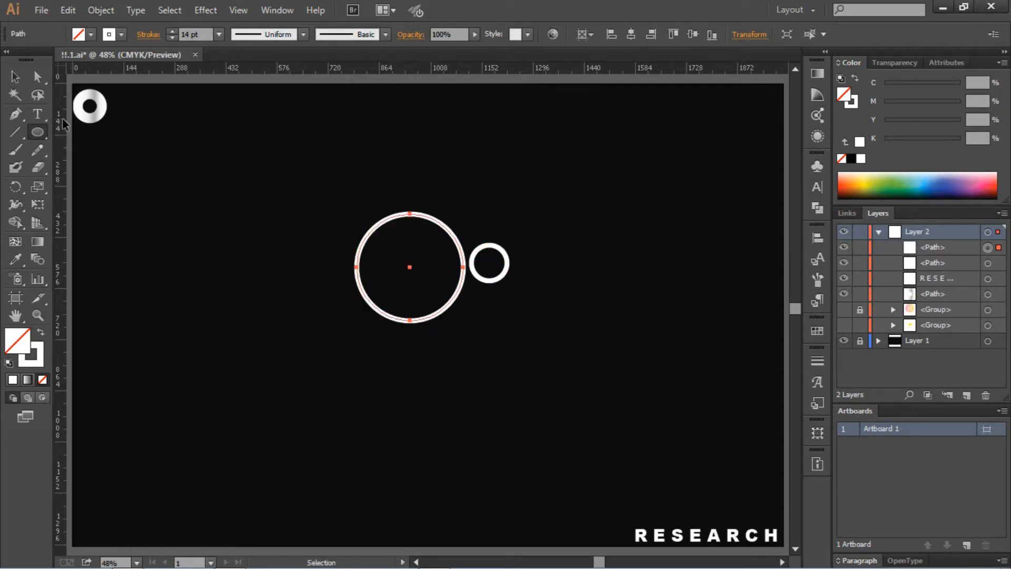
# Centre both circles horizontally and vertically on the artboard so they are concentric
pyautogui.click(15, 77)
pyautogui.moveTo(333, 211); pyautogui.dragTo(576, 371)
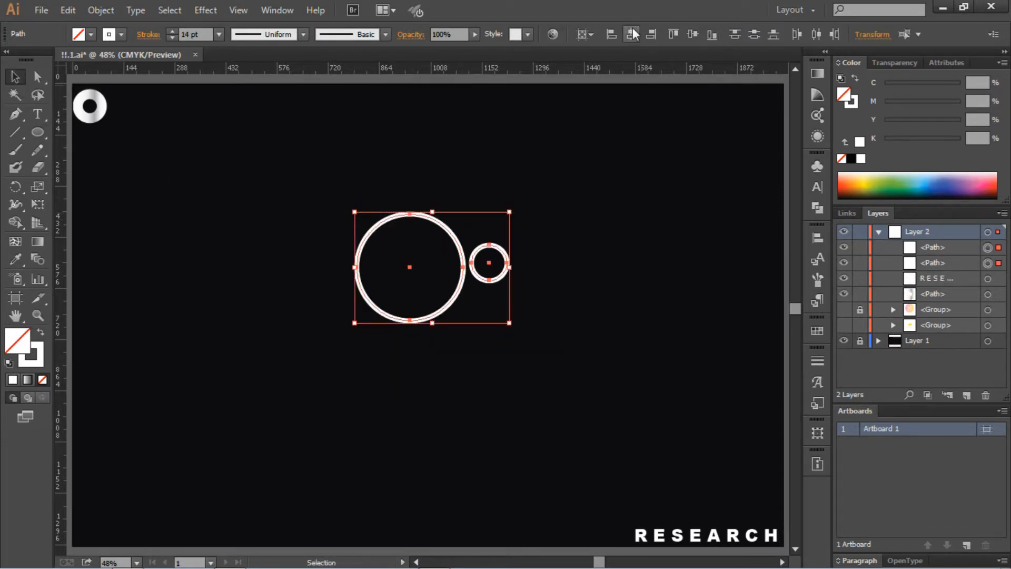
pyautogui.click(632, 34)
pyautogui.click(692, 34)
pyautogui.click(583, 229)
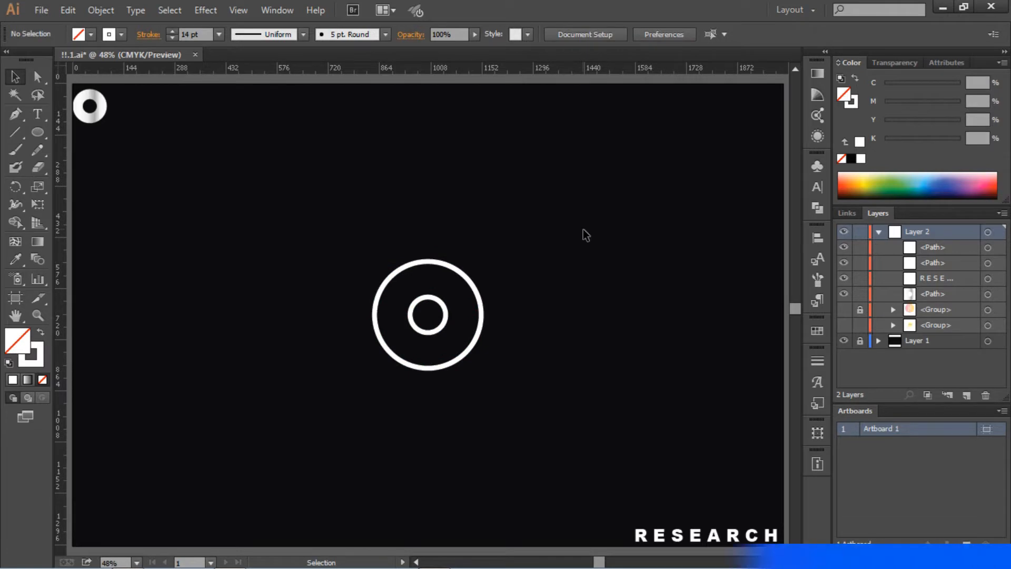
# Draw a straight vertical Pen line from the small circle's left anchor down to the large circle's path
pyautogui.hotkey('ctrl', '+')
pyautogui.hotkey('ctrl', '+')
pyautogui.hotkey('ctrl', '+')
pyautogui.hotkey('ctrl', '+')
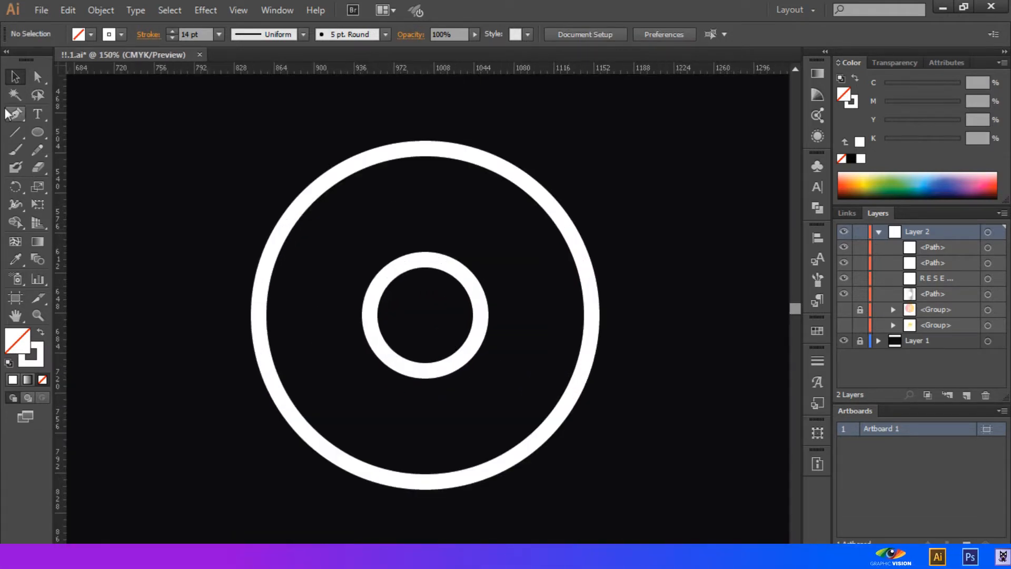
pyautogui.click(7, 113)
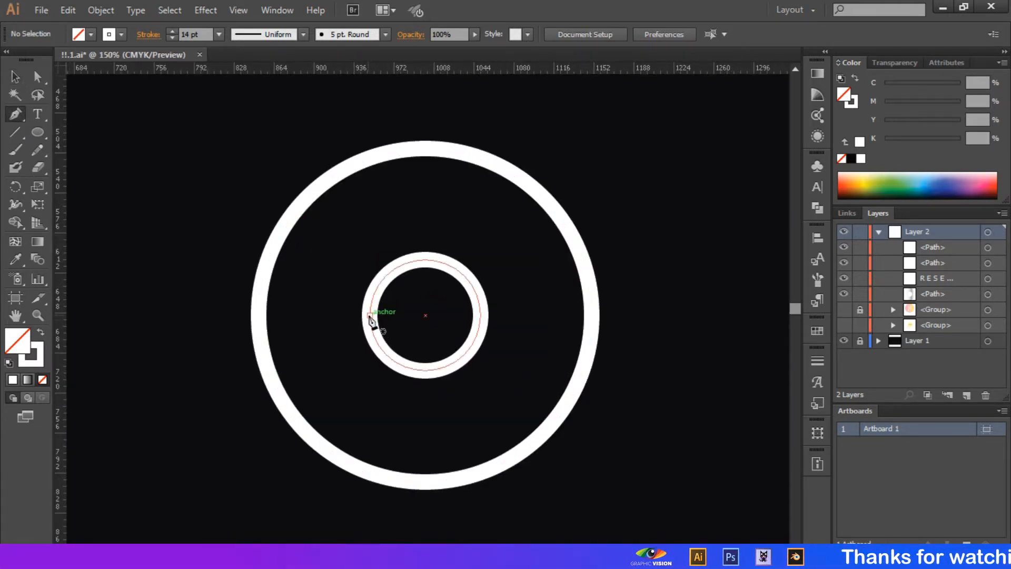
pyautogui.click(370, 315)
pyautogui.click(370, 471)
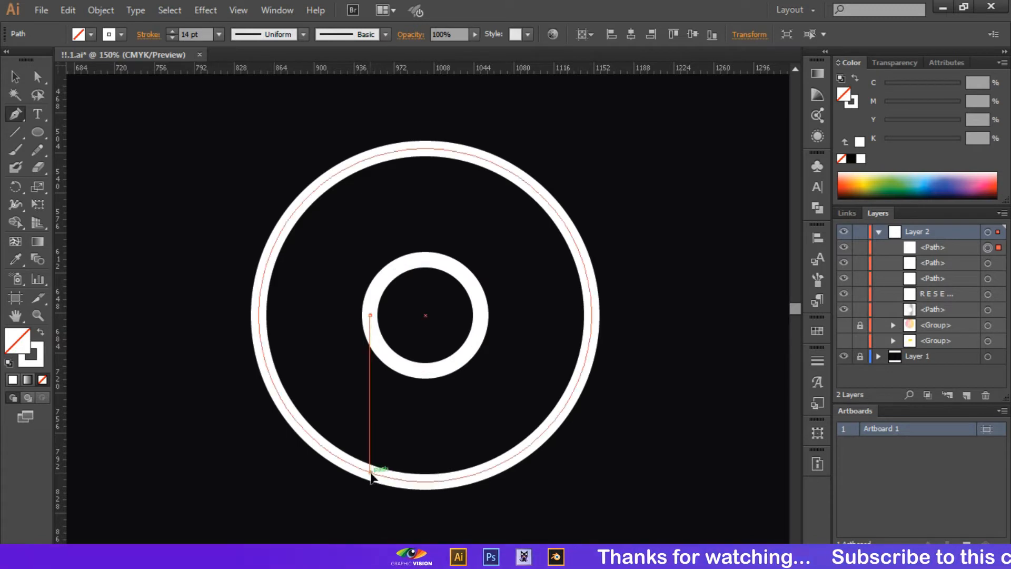
pyautogui.click(370, 472)
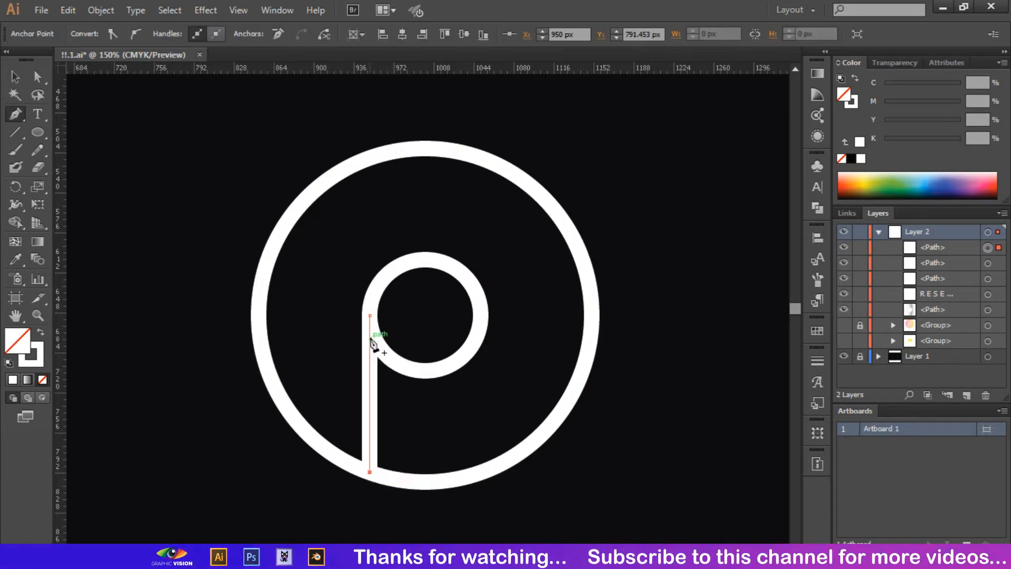
pyautogui.keyDown('ctrl'); pyautogui.click(436, 410); pyautogui.keyUp('ctrl')
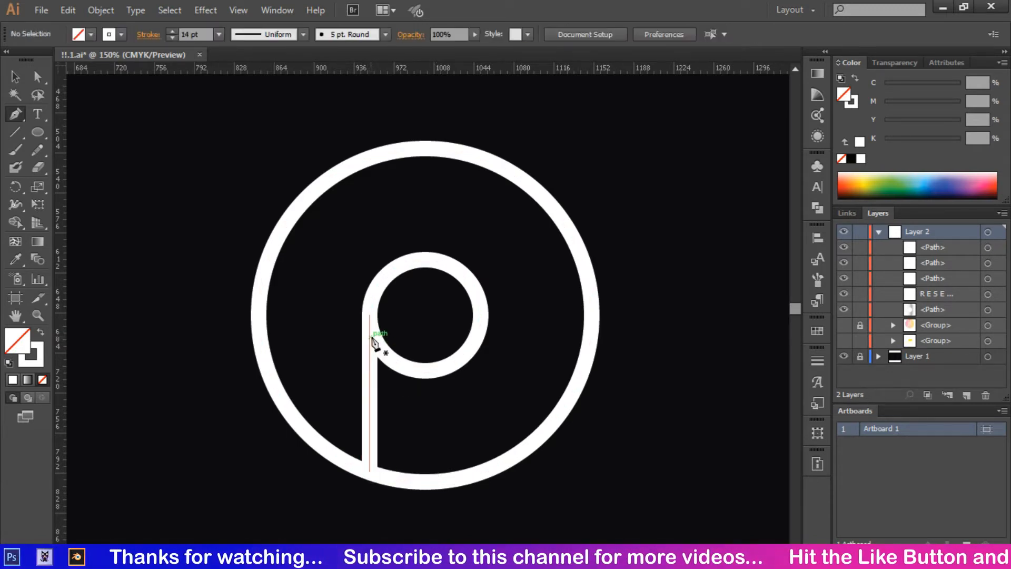
# Draw a diagonal Pen line from the upper part of the vertical stem to the large circle's lower right, forming the R's leg
pyautogui.click(370, 331)
pyautogui.hotkey('ctrl', 'z')
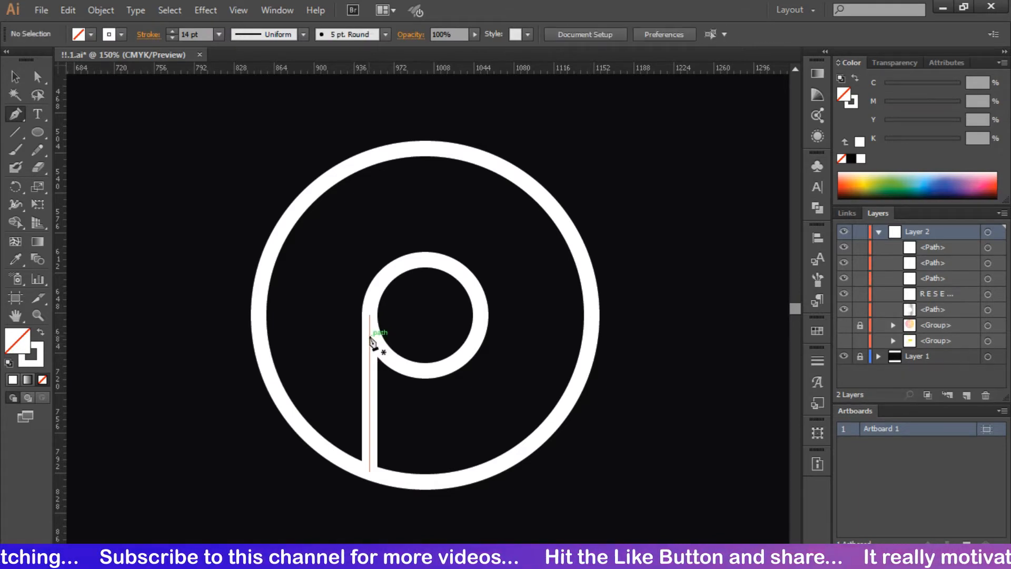
pyautogui.click(369, 336)
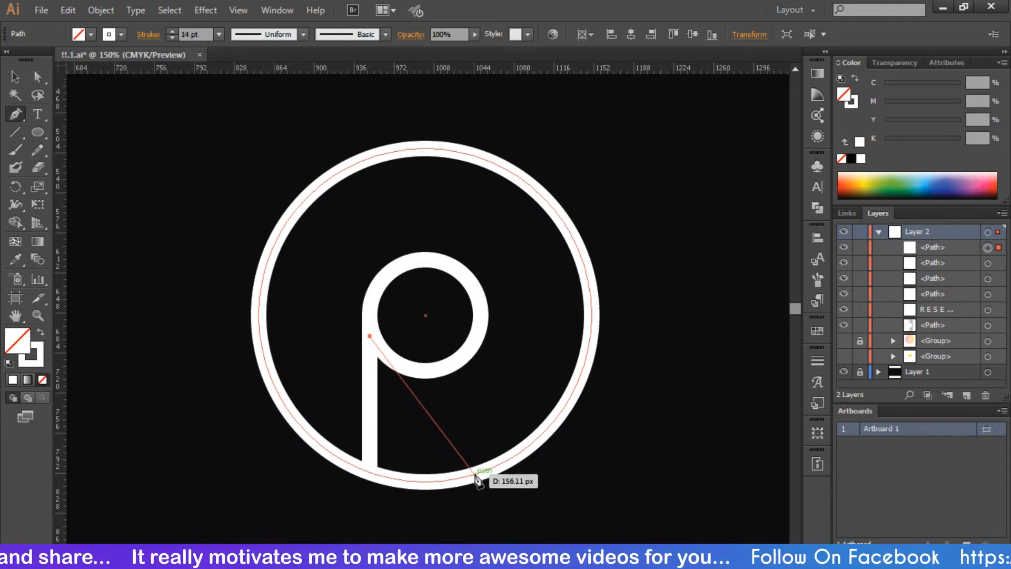
pyautogui.click(476, 475)
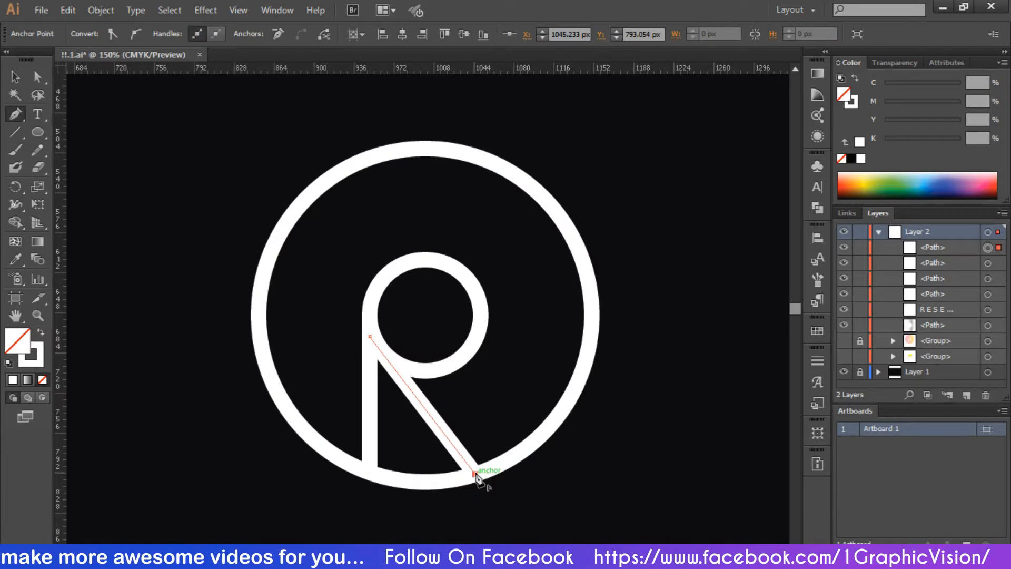
pyautogui.click(14, 76)
pyautogui.click(497, 246)
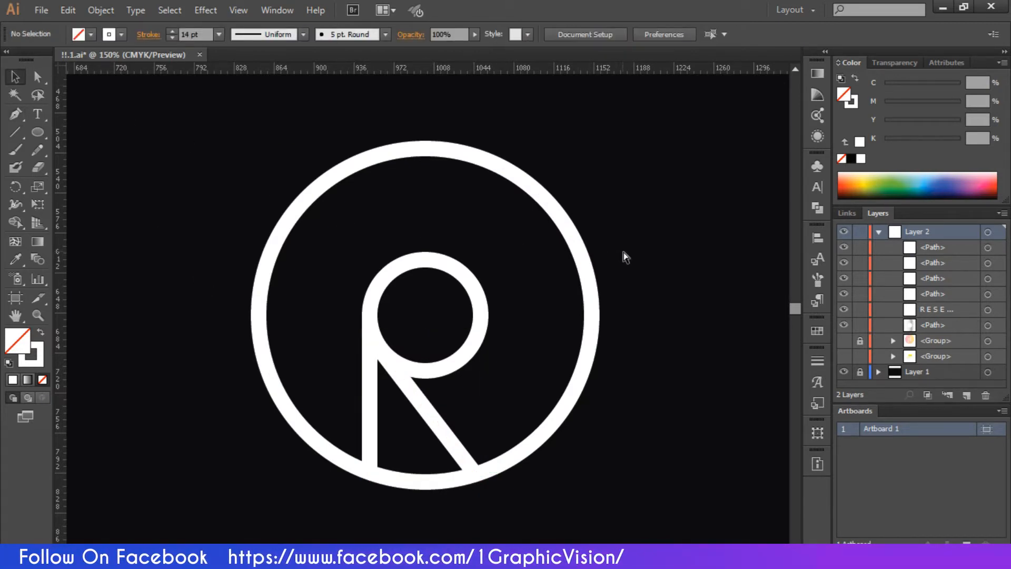
# Set the stroke weight of both circles and both lines of the R mark to 28 pt
pyautogui.hotkey('ctrl', '0')
pyautogui.moveTo(343, 171); pyautogui.dragTo(519, 408)
pyautogui.doubleClick(203, 34)
pyautogui.write('24')
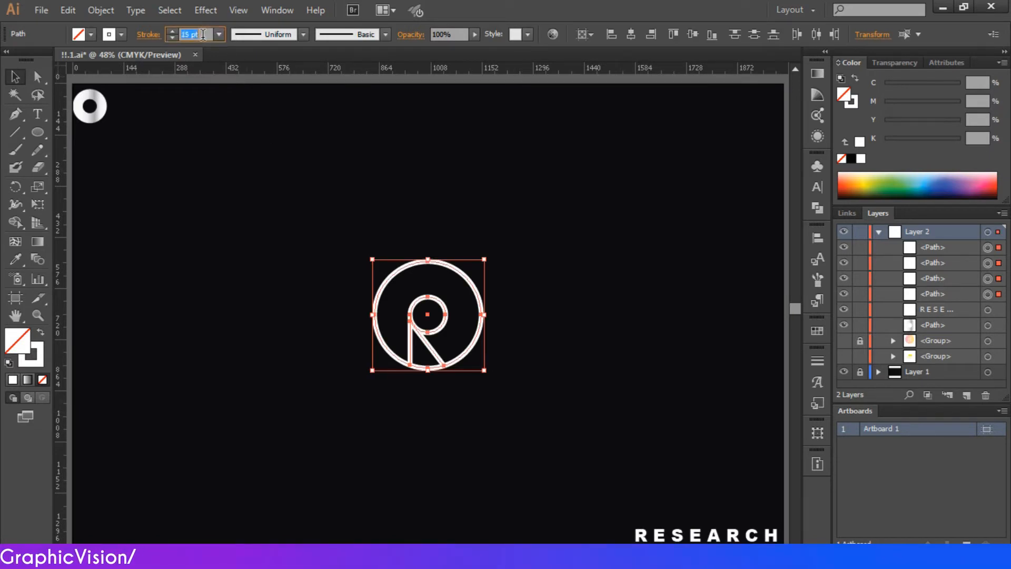
pyautogui.press('Return')
pyautogui.press('Up')
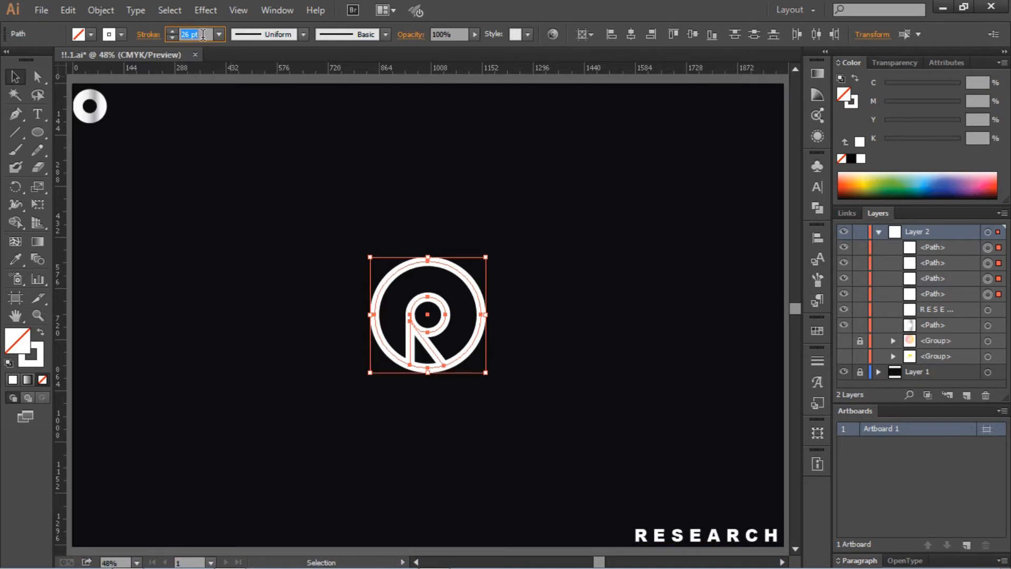
pyautogui.click(255, 143)
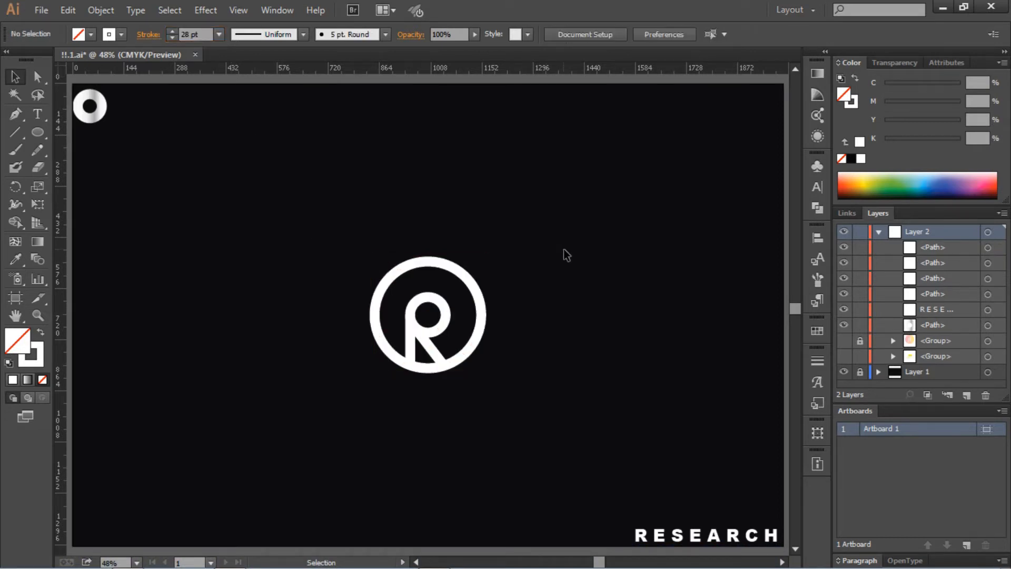
# Add an anchor point on the outer ring's lower right and delete it to remove that quarter of the ring
pyautogui.hotkey('ctrl', '+')
pyautogui.hotkey('ctrl', '+')
pyautogui.hotkey('ctrl', '+')
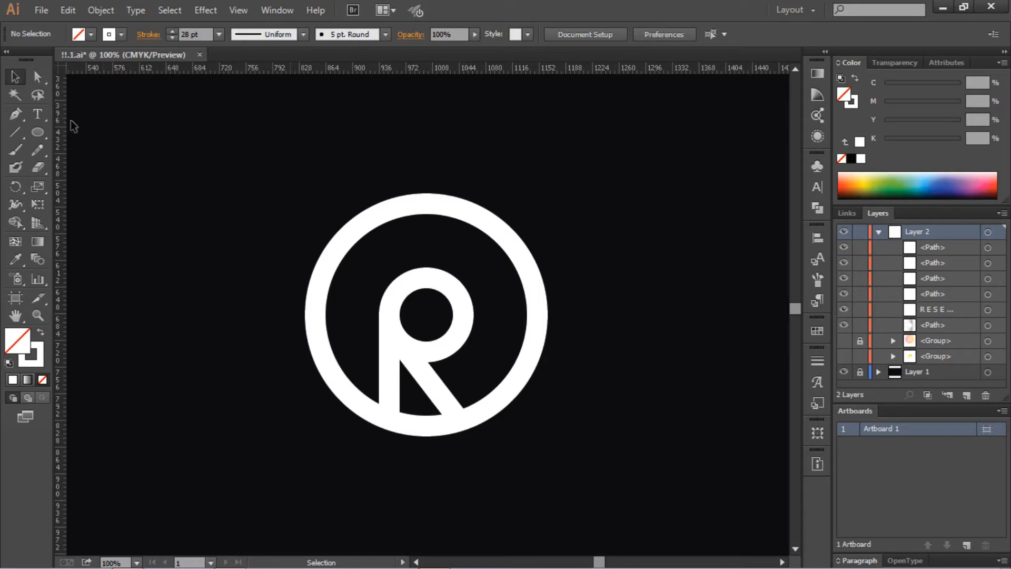
pyautogui.click(538, 340)
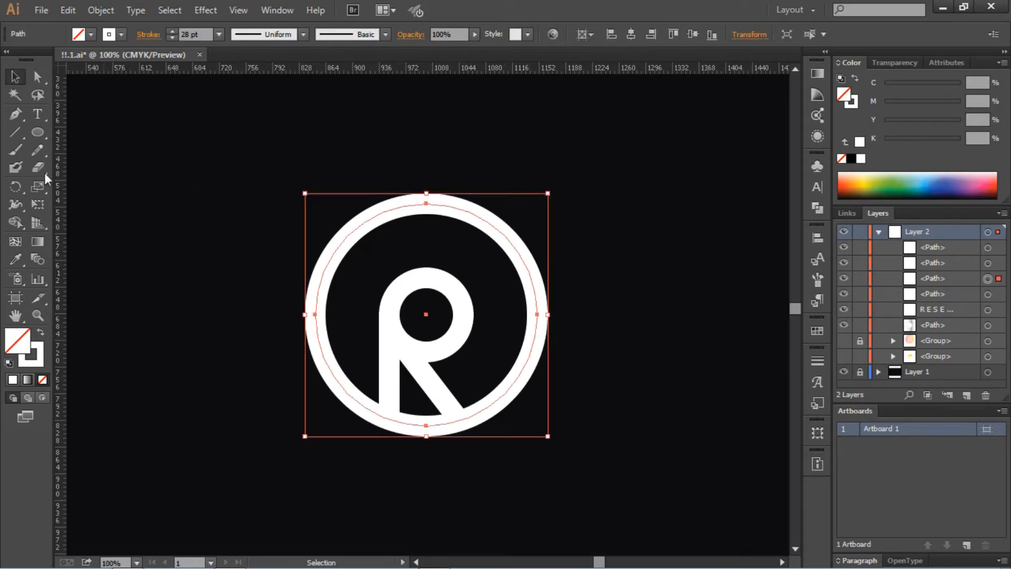
pyautogui.click(16, 114)
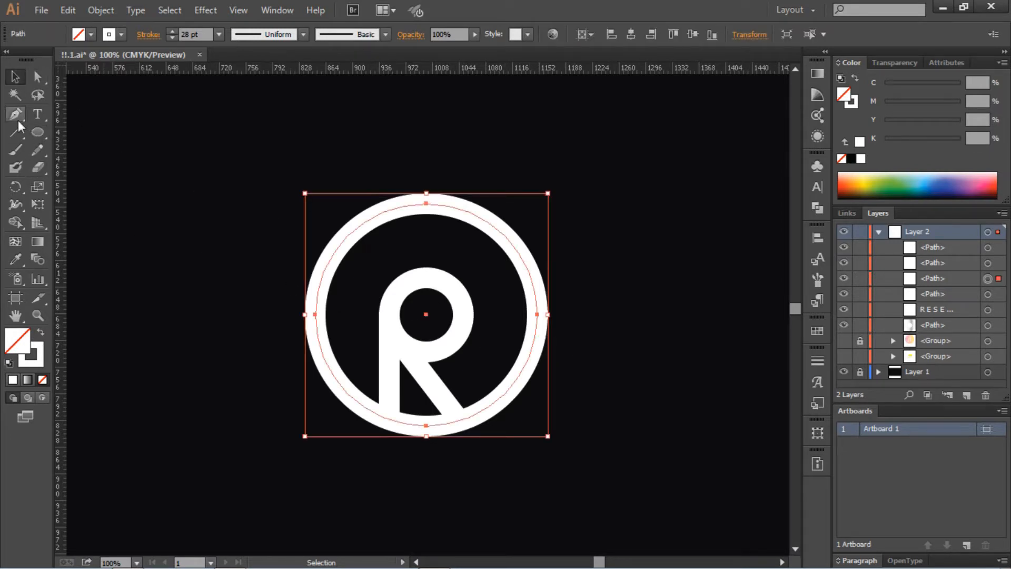
pyautogui.click(509, 390)
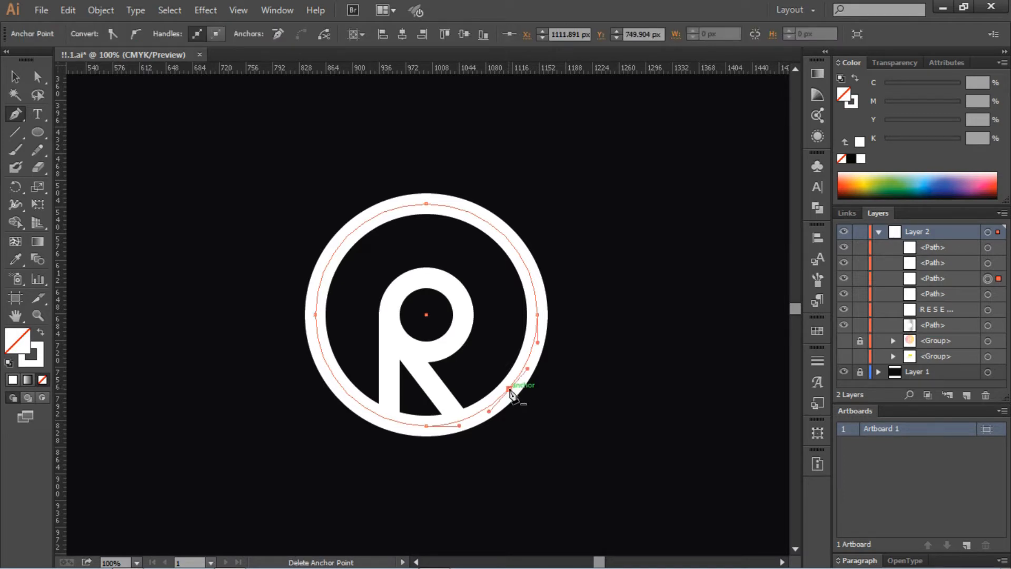
pyautogui.press('Delete')
pyautogui.press('a')
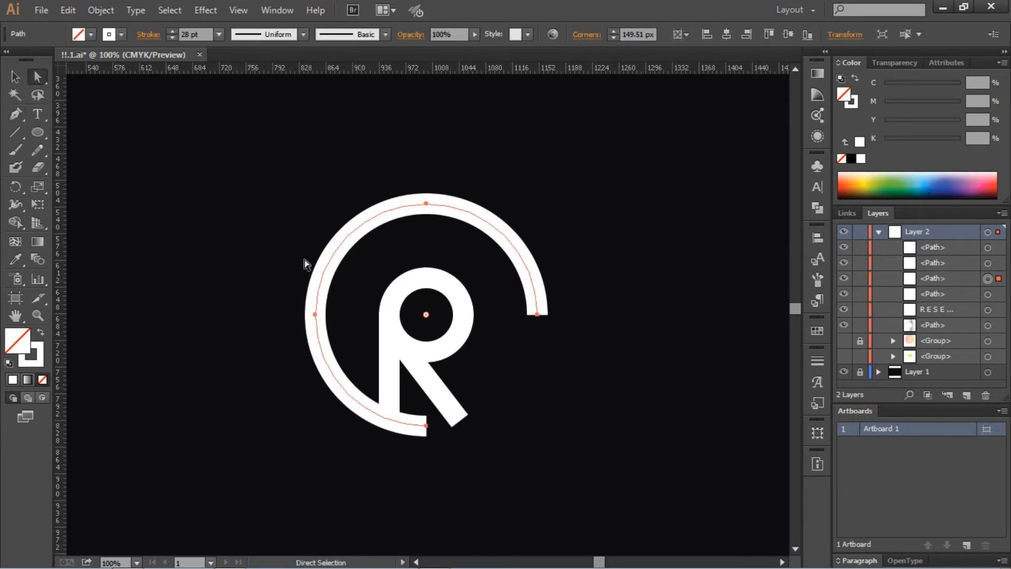
# Join the diagonal leg's lower end to the ring's open bottom end with a curved Pen segment
pyautogui.scroll(-3, 305, 260)
pyautogui.click(15, 113)
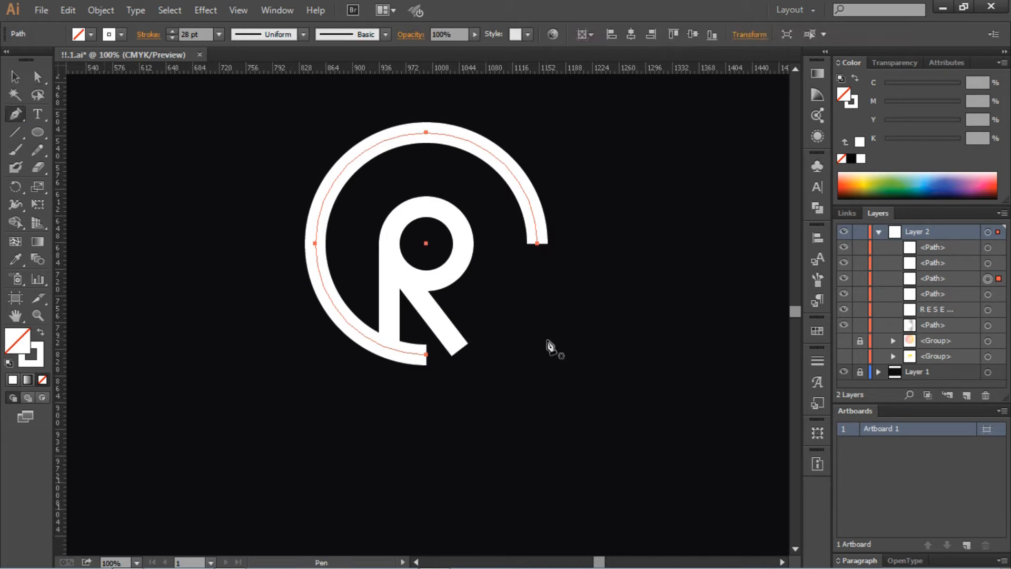
pyautogui.click(460, 348)
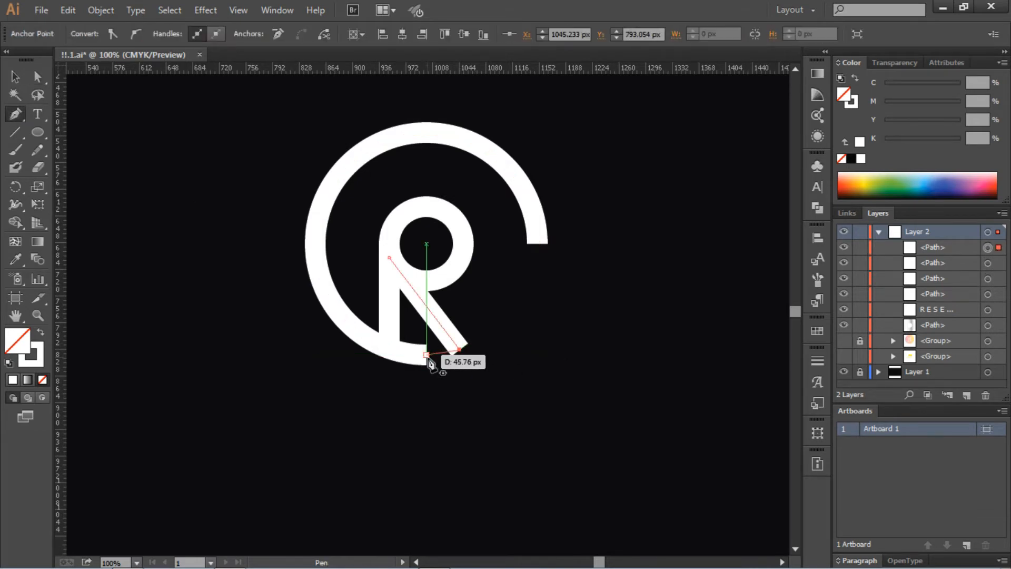
pyautogui.moveTo(426, 355); pyautogui.dragTo(453, 360)
pyautogui.click(38, 76)
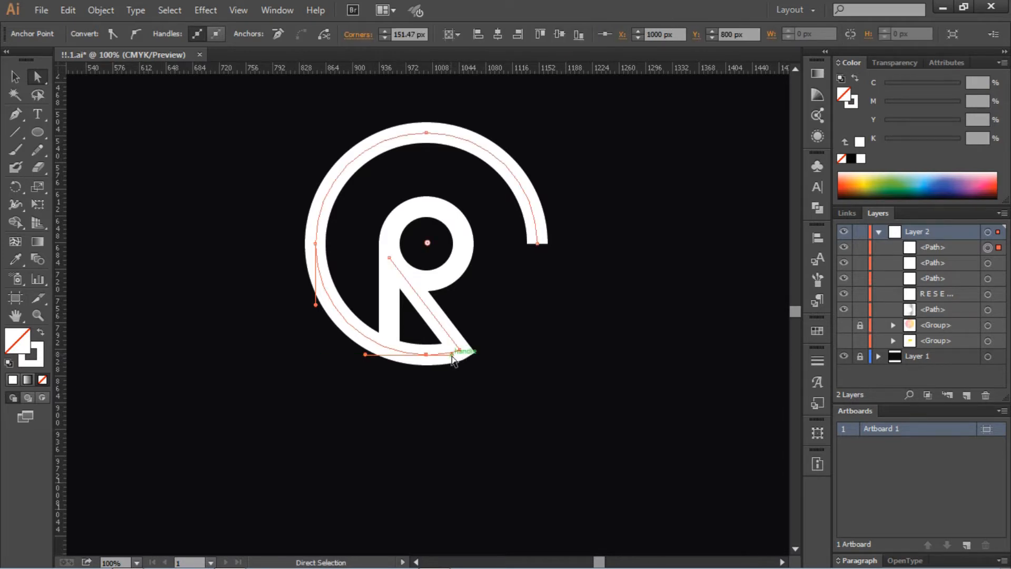
pyautogui.click(603, 361)
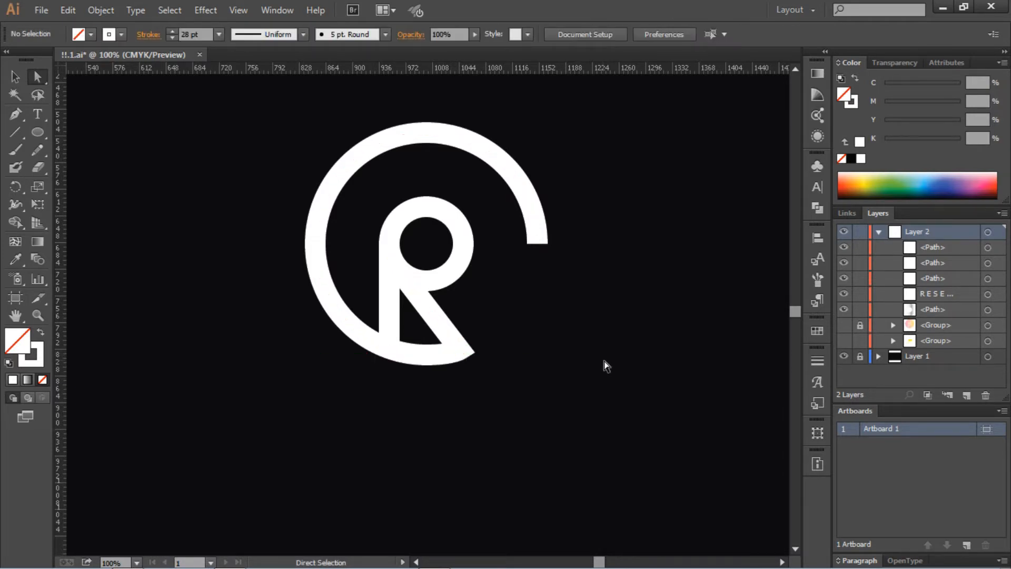
# Undo the last handle change and readjust the bottom anchor's handle to refine the curve between ring and leg
pyautogui.hotkey('ctrl', 'z')
pyautogui.moveTo(443, 355); pyautogui.dragTo(448, 355)
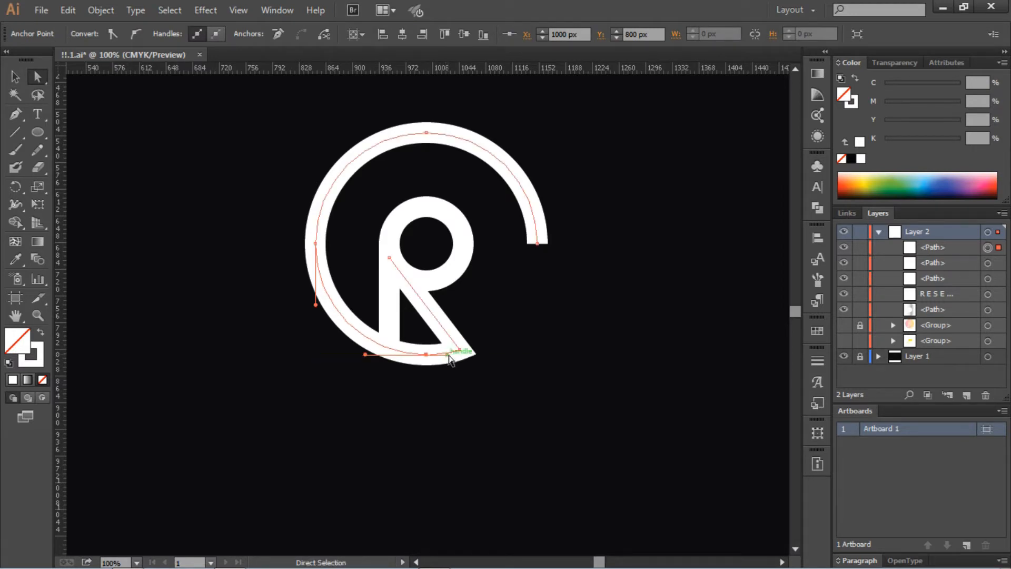
pyautogui.click(561, 359)
pyautogui.hotkey('ctrl', '0')
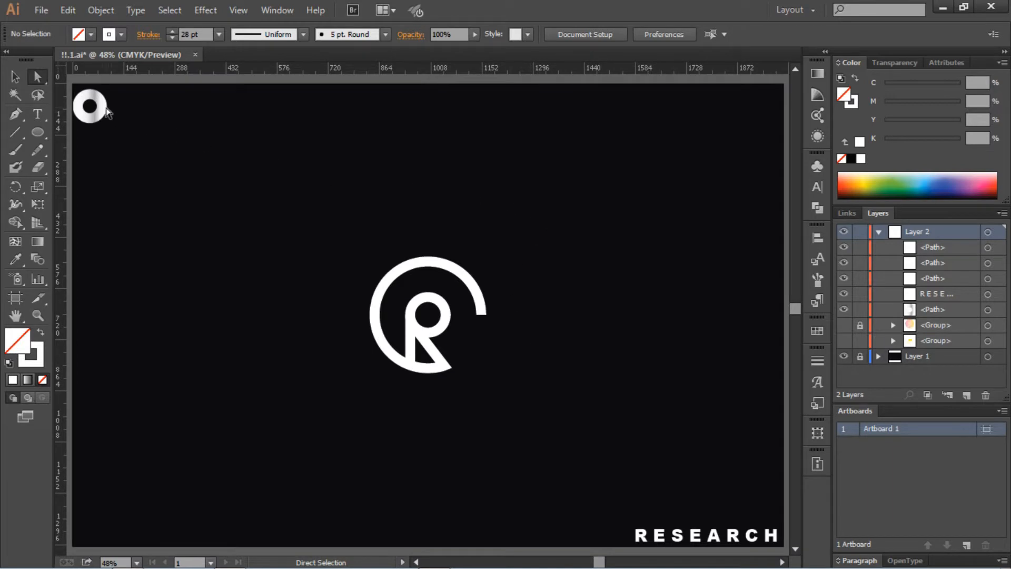
# Select the ring, the bowl and the stem paths of the R mark and group them
pyautogui.click(21, 75)
pyautogui.moveTo(333, 203); pyautogui.dragTo(516, 392)
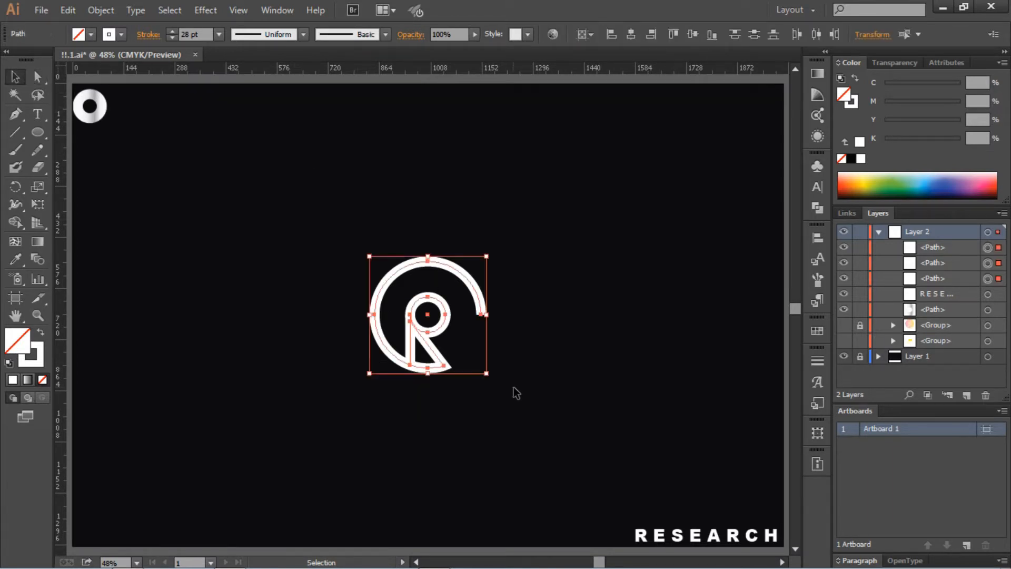
pyautogui.click(515, 320)
pyautogui.click(483, 315)
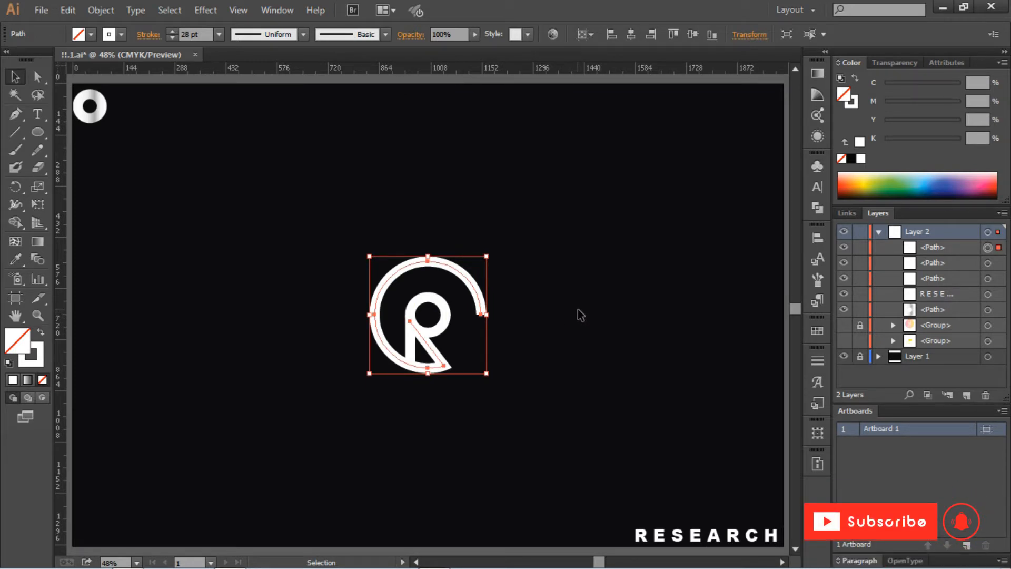
pyautogui.moveTo(564, 212); pyautogui.dragTo(319, 418)
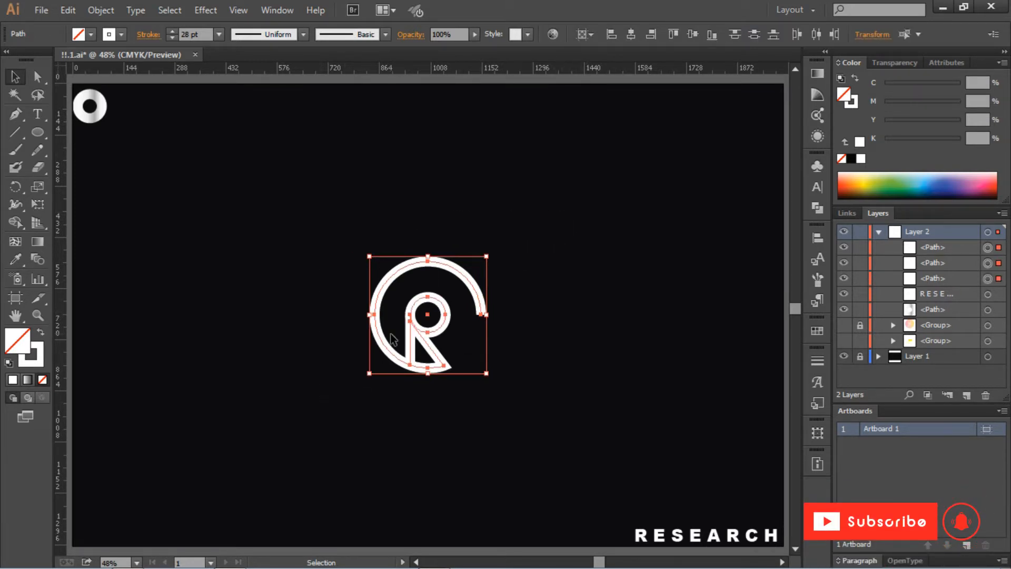
pyautogui.rightClick(393, 340)
pyautogui.click(442, 397)
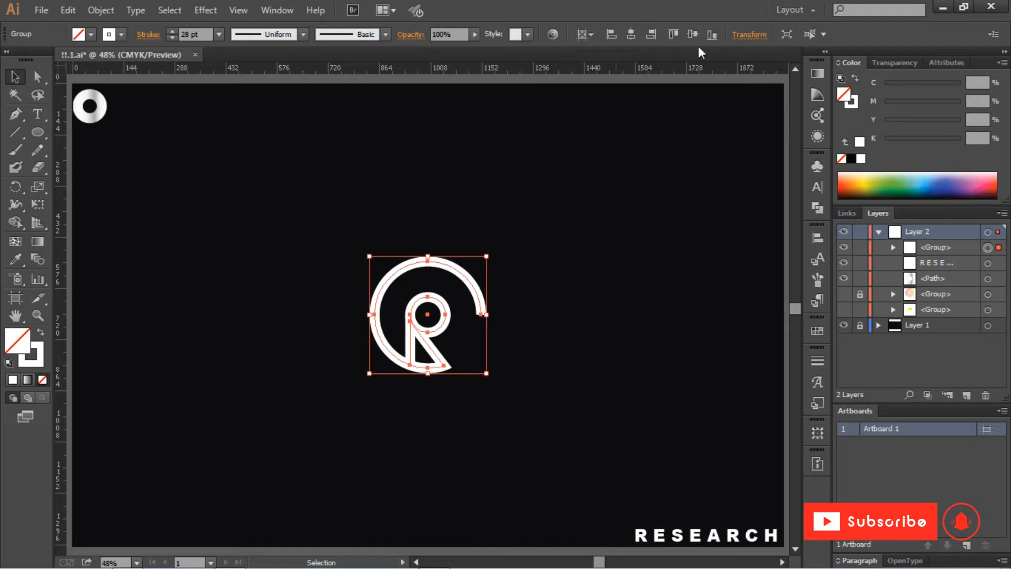
# Move the RESEARCH text from the artboard's lower right corner to just beneath the R mark
pyautogui.moveTo(579, 212); pyautogui.dragTo(328, 391)
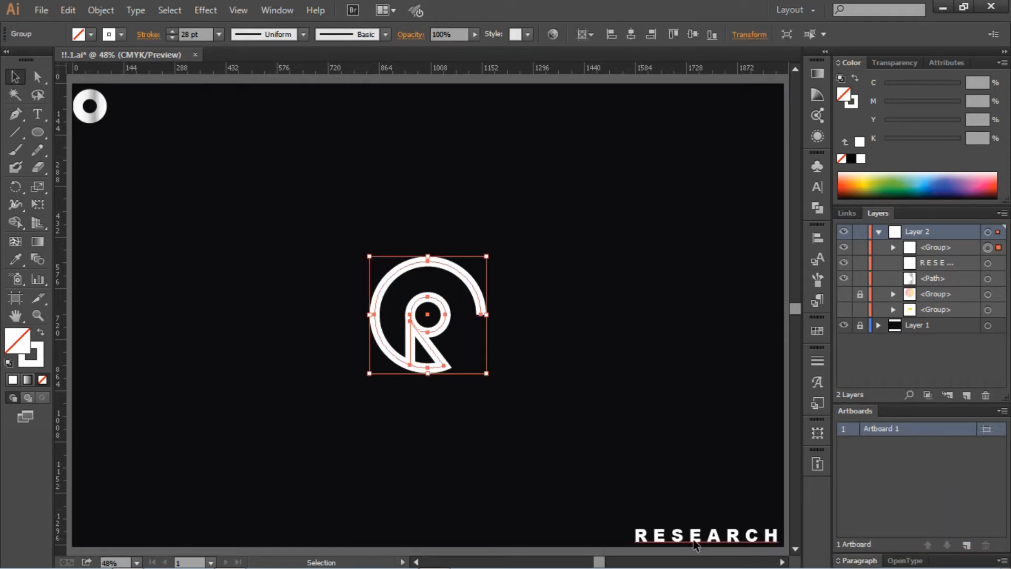
pyautogui.moveTo(694, 541); pyautogui.dragTo(416, 415)
pyautogui.click(481, 194)
# Expand the grouped R mark with both Fill and Stroke enabled to turn its strokes into shapes
pyautogui.click(481, 305)
pyautogui.click(100, 10)
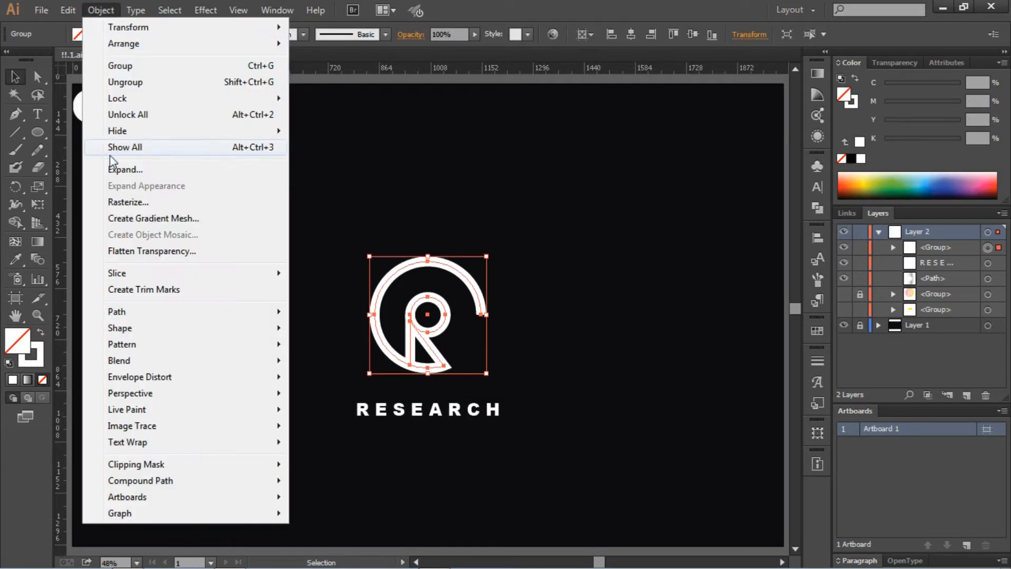
pyautogui.click(124, 176)
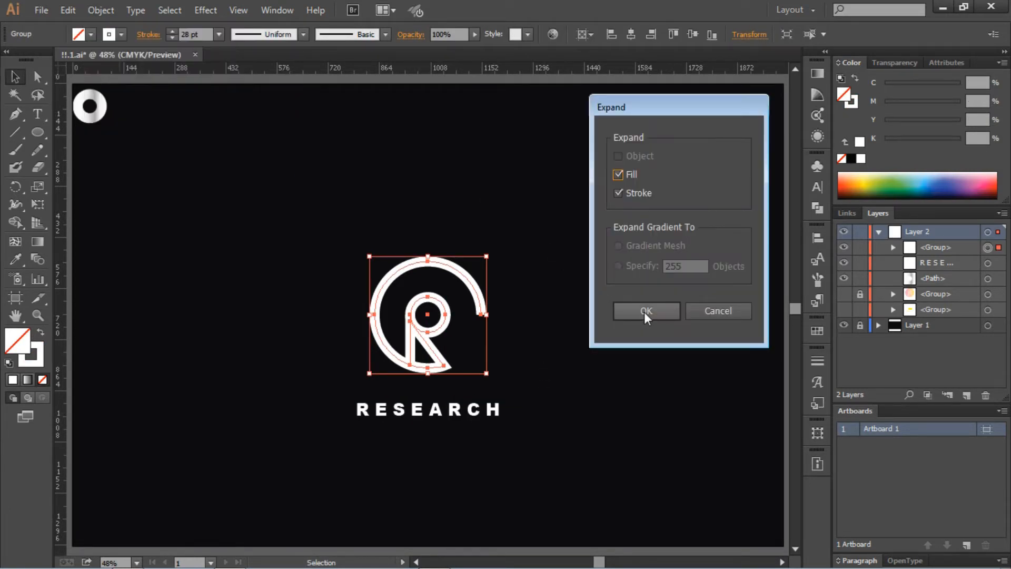
pyautogui.click(645, 311)
# Unite the expanded shapes of the R mark into a single compound path
pyautogui.click(817, 207)
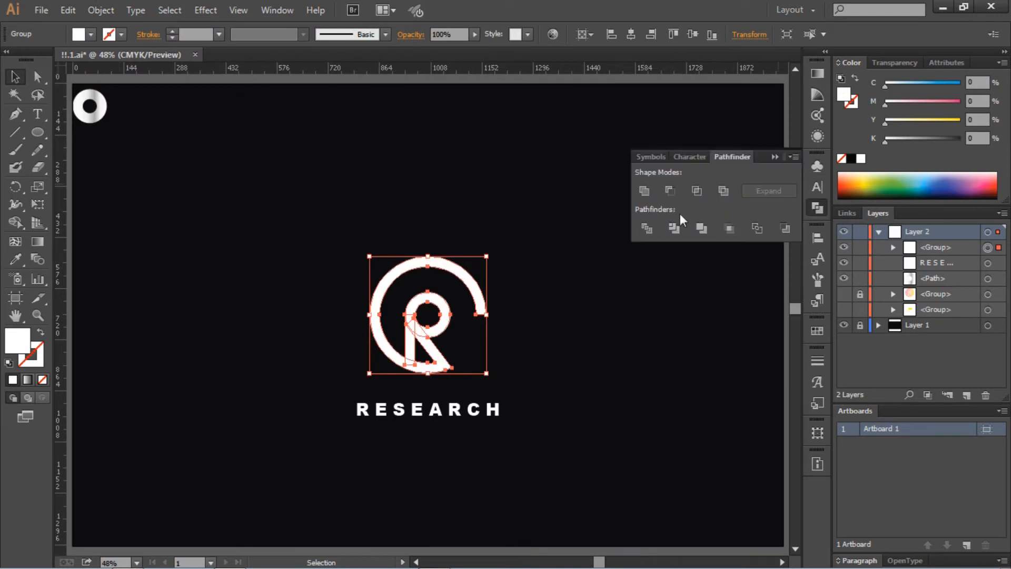
pyautogui.click(646, 186)
pyautogui.moveTo(528, 184); pyautogui.dragTo(363, 318)
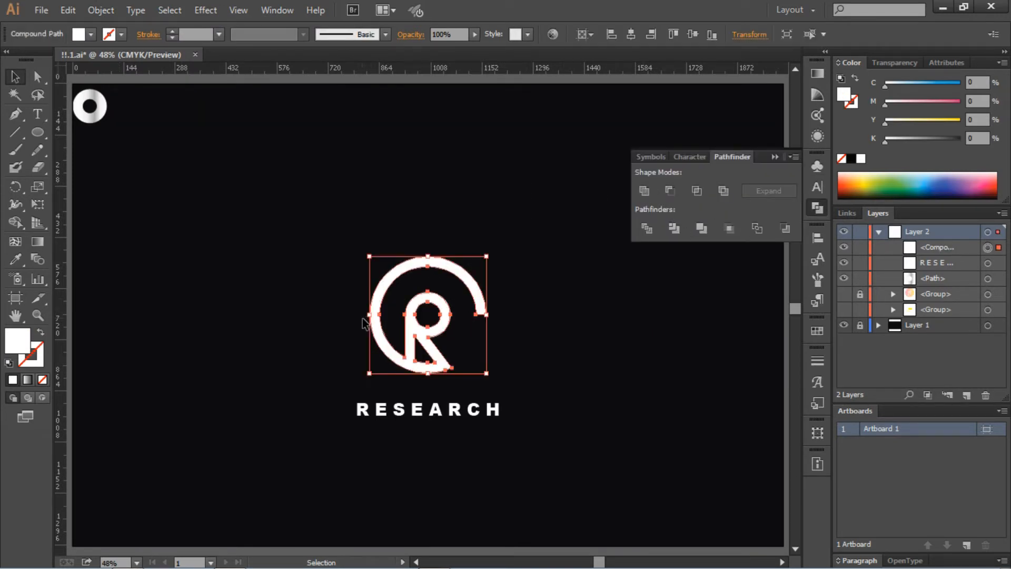
# Give the small sample circle the linear silver gradient as its fill and remove its stroke
pyautogui.click(817, 75)
pyautogui.click(100, 112)
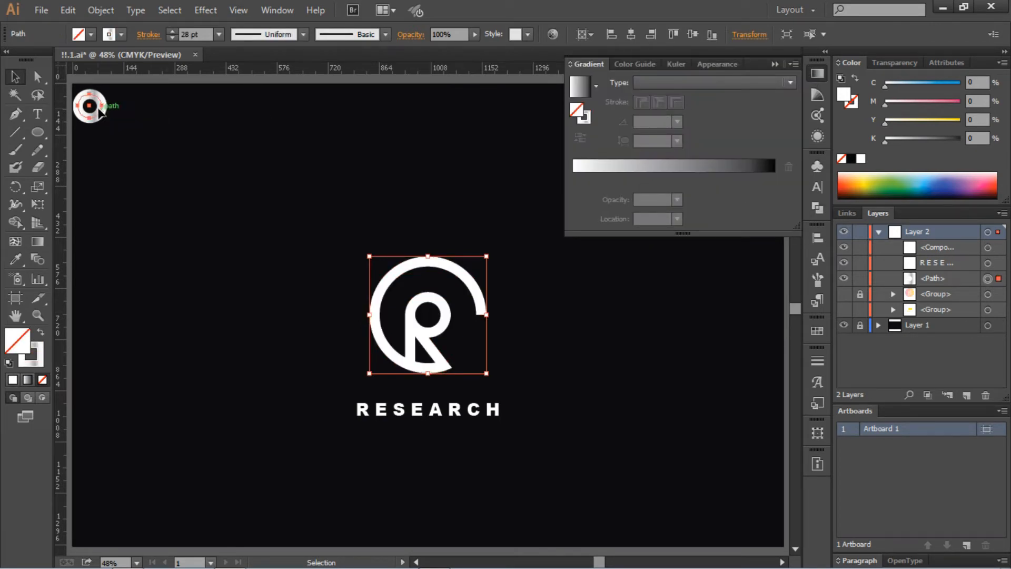
pyautogui.click(101, 112)
pyautogui.click(585, 120)
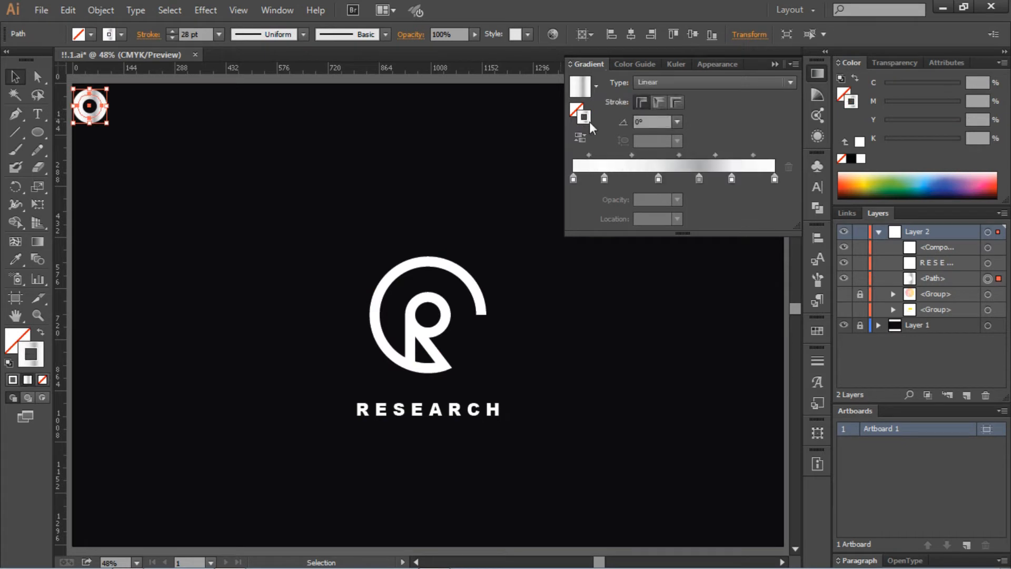
pyautogui.click(577, 111)
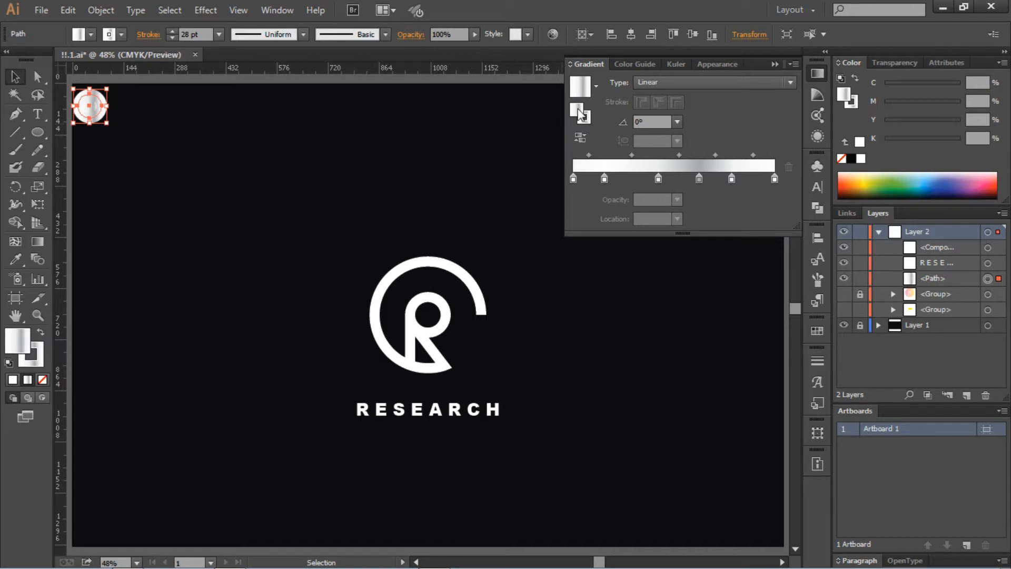
pyautogui.click(121, 34)
pyautogui.click(10, 60)
# Copy the sample circle's silver gradient fill onto the R mark with the Eyedropper
pyautogui.moveTo(391, 201); pyautogui.dragTo(453, 290)
pyautogui.click(15, 259)
pyautogui.click(90, 107)
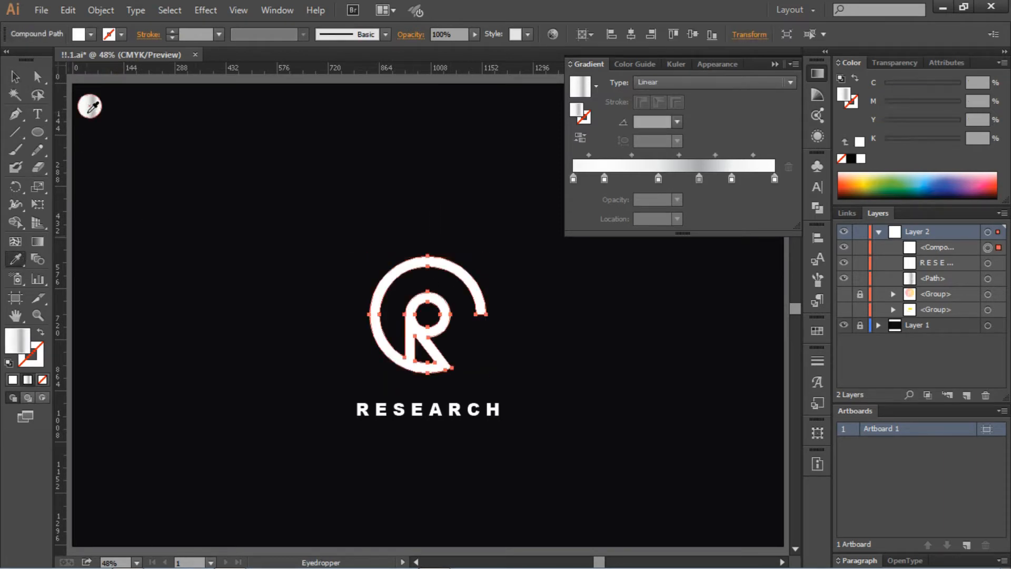
# Try a 150° gradient angle on the R mark, then set the angle to 135°
pyautogui.click(16, 78)
pyautogui.moveTo(351, 204); pyautogui.dragTo(460, 294)
pyautogui.click(677, 121)
pyautogui.click(686, 158)
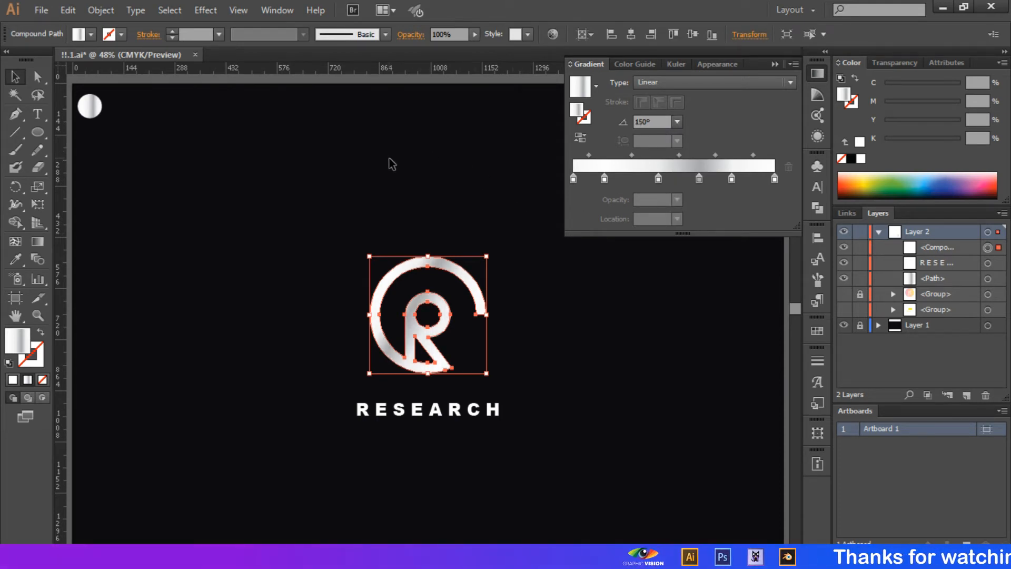
pyautogui.click(678, 121)
pyautogui.click(689, 169)
pyautogui.click(430, 210)
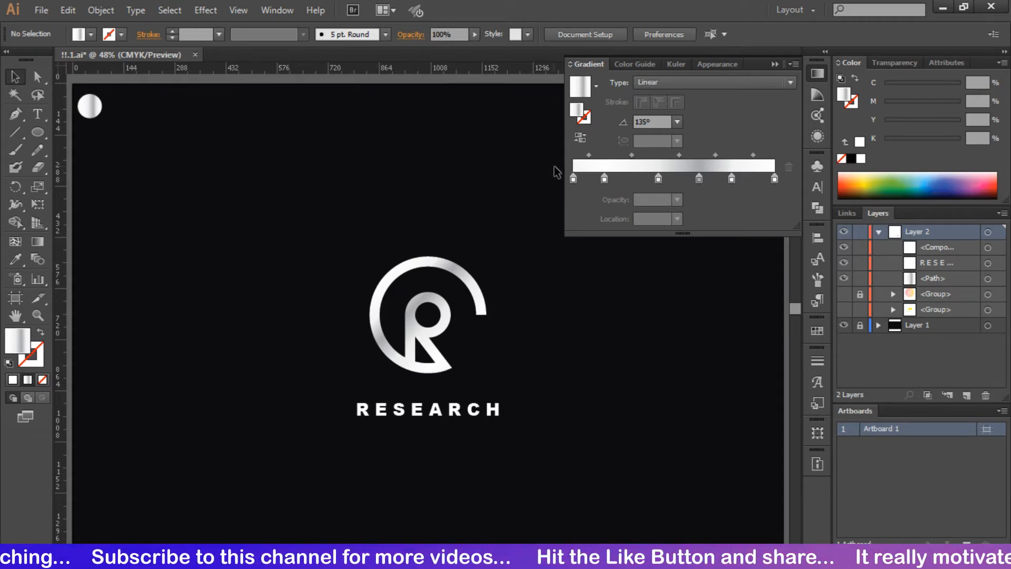
# Shift the mark's last gradient stop to about 93% and add a 40% black stop at 100%
pyautogui.click(459, 273)
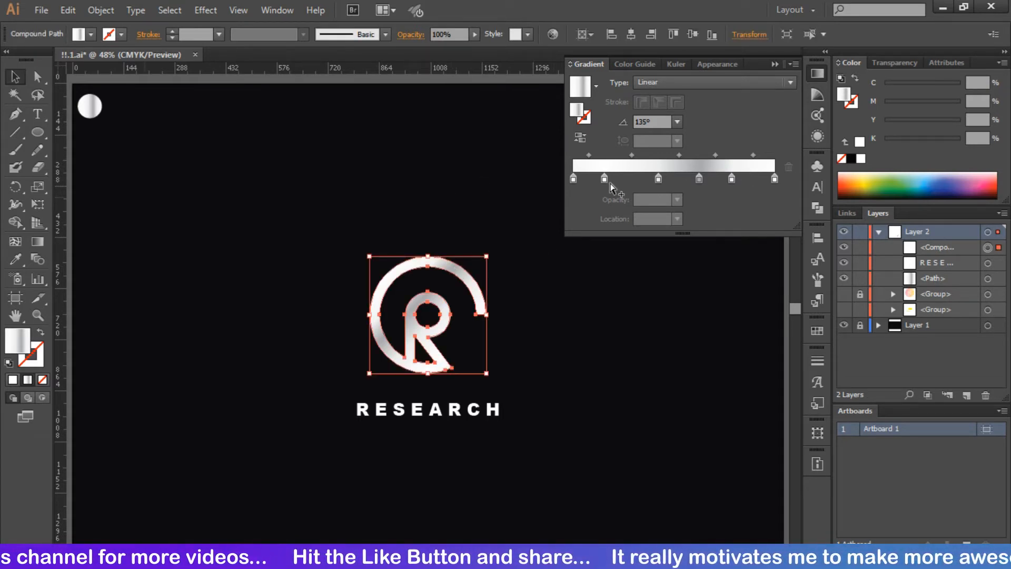
pyautogui.moveTo(775, 180); pyautogui.dragTo(761, 181)
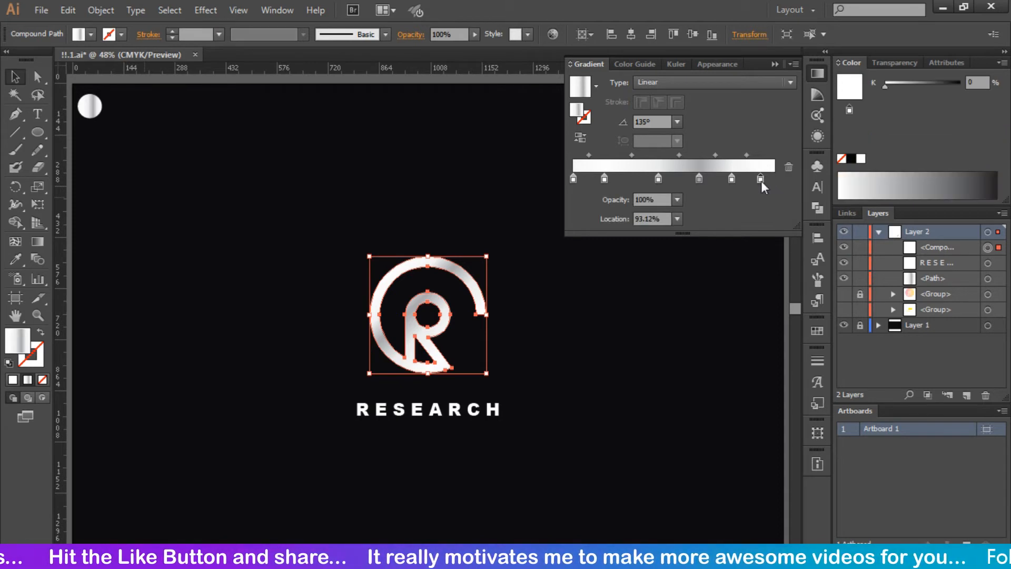
pyautogui.click(774, 180)
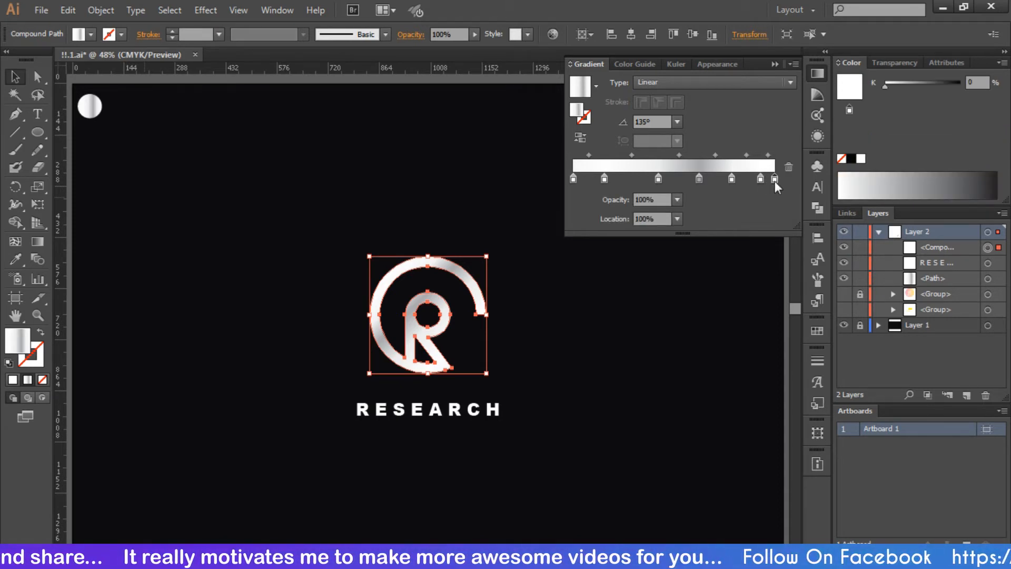
pyautogui.doubleClick(774, 180)
pyautogui.click(675, 257)
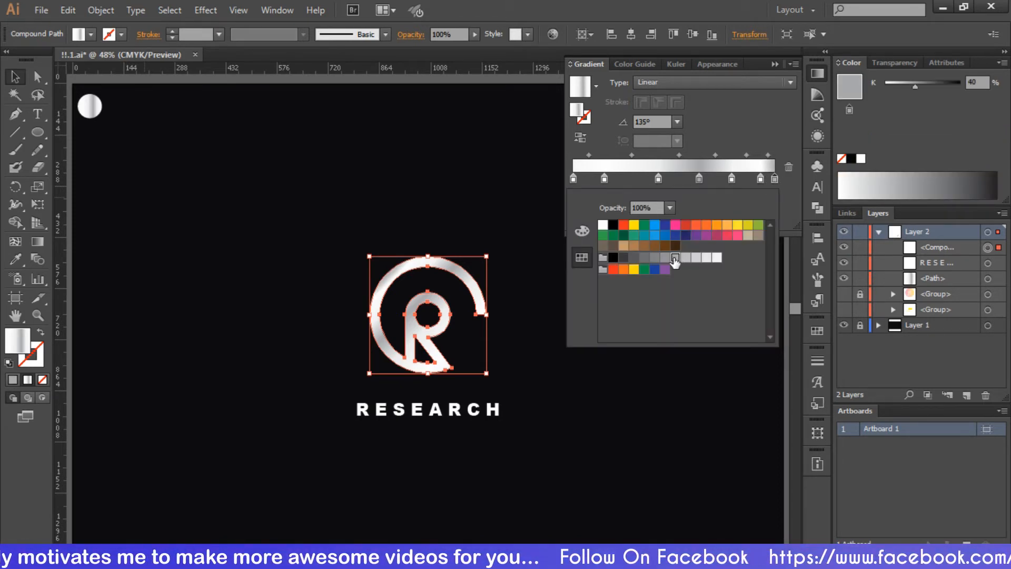
# Set the gradient's inner grey stop to 50% black and its starting stop to 40% black
pyautogui.click(698, 180)
pyautogui.doubleClick(698, 180)
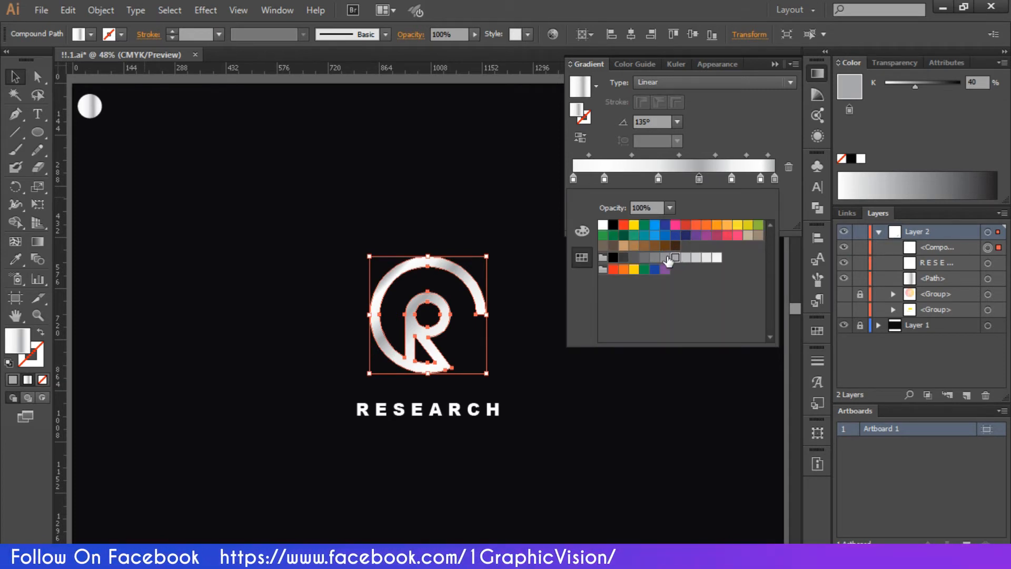
pyautogui.click(665, 258)
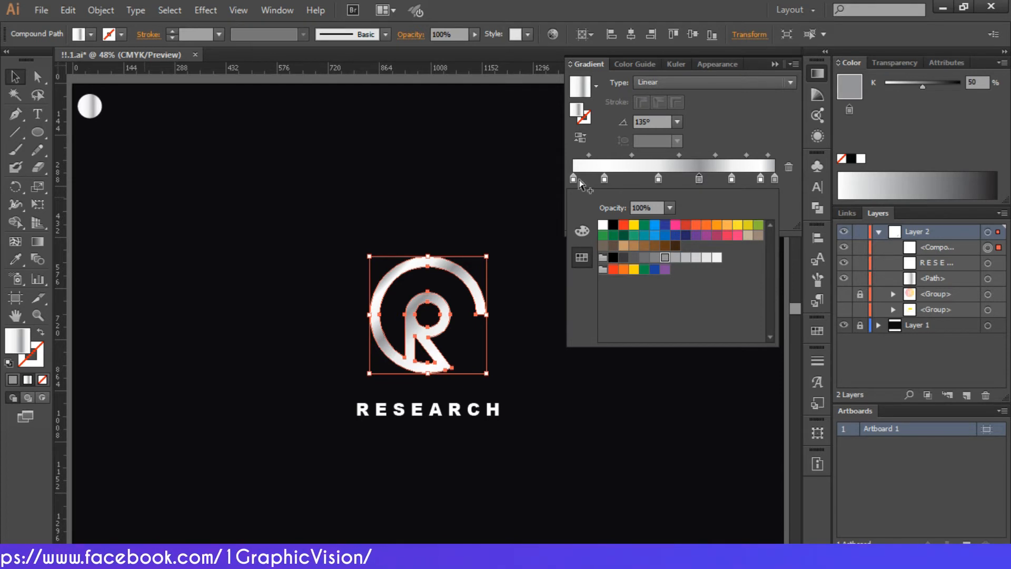
pyautogui.click(574, 179)
pyautogui.doubleClick(573, 179)
pyautogui.click(675, 257)
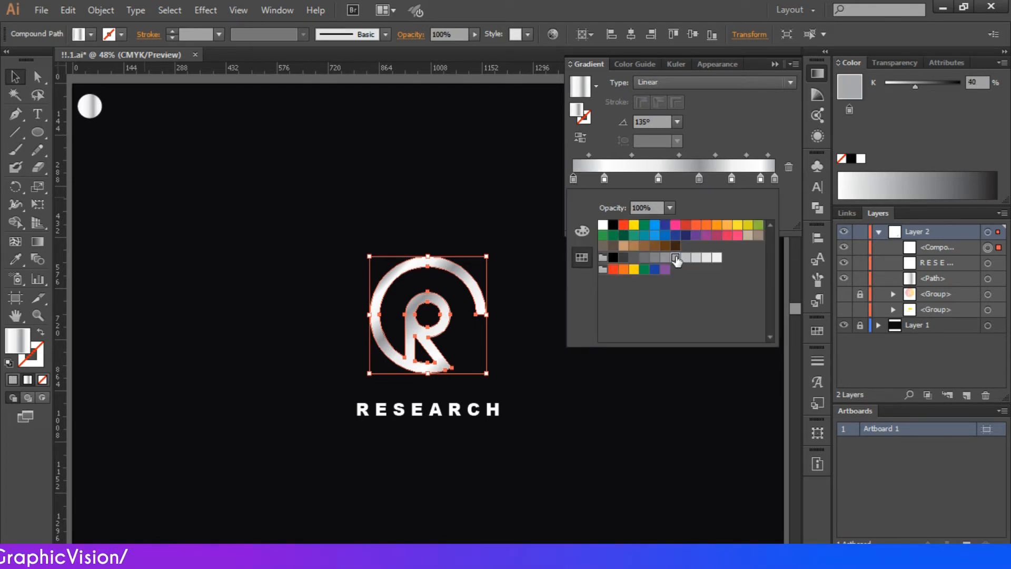
pyautogui.click(455, 192)
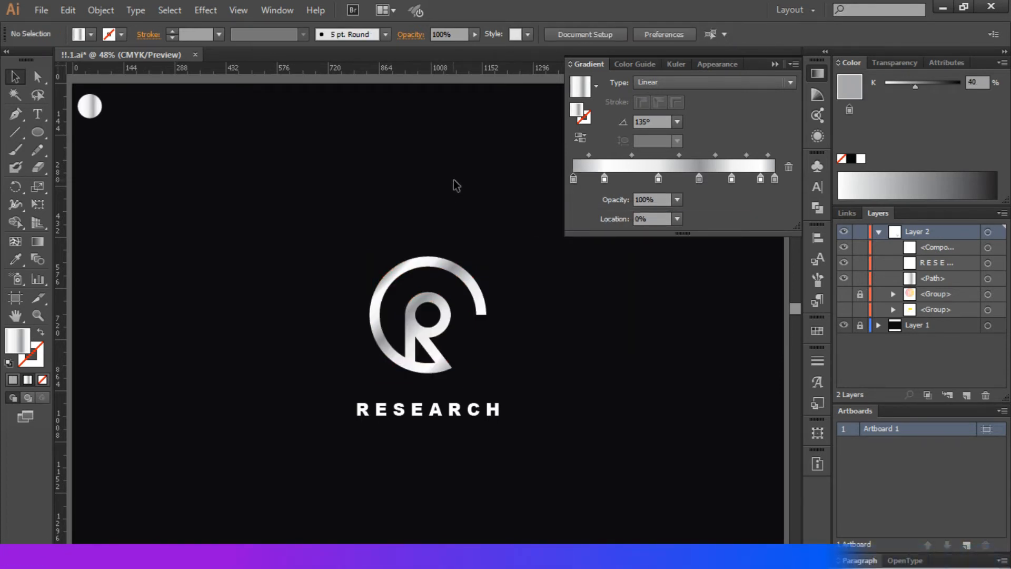
# Place a copy of the R mark to the left of the original at the same height
pyautogui.moveTo(486, 188); pyautogui.dragTo(367, 277)
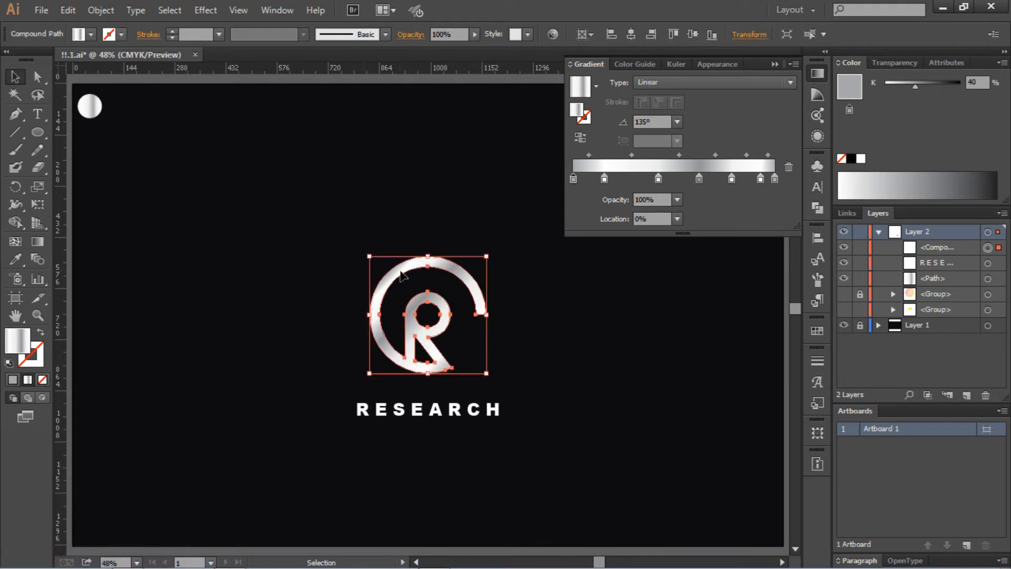
pyautogui.moveTo(411, 315); pyautogui.dragTo(245, 316)
pyautogui.click(341, 219)
# Start a previewed 3D Extrude & Bevel effect on the mark above RESEARCH, rotated to 10°, -11° and 10° about its X, Y and Z axes
pyautogui.moveTo(372, 214); pyautogui.dragTo(453, 310)
pyautogui.click(205, 10)
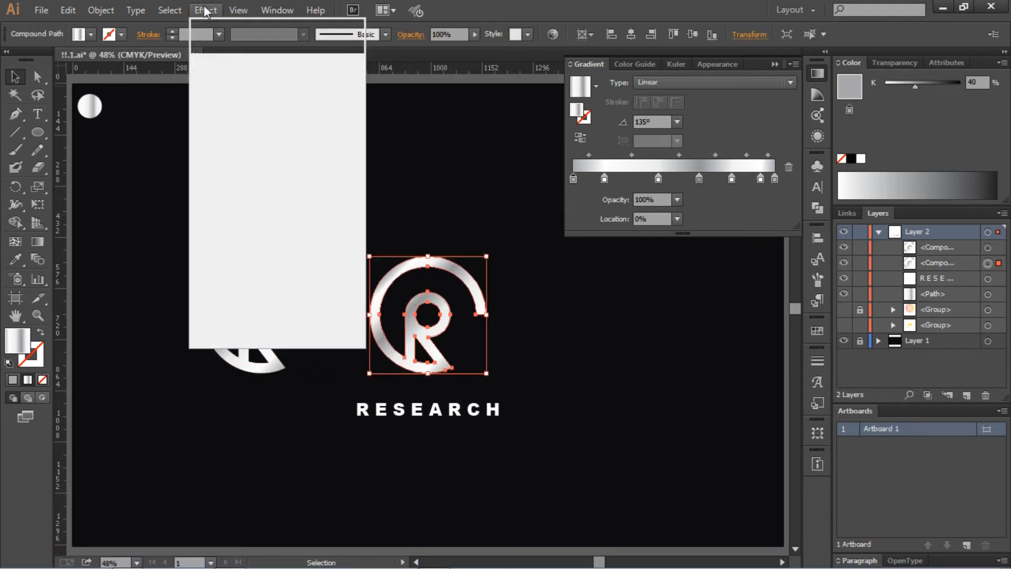
pyautogui.moveTo(241, 98)
pyautogui.click(416, 97)
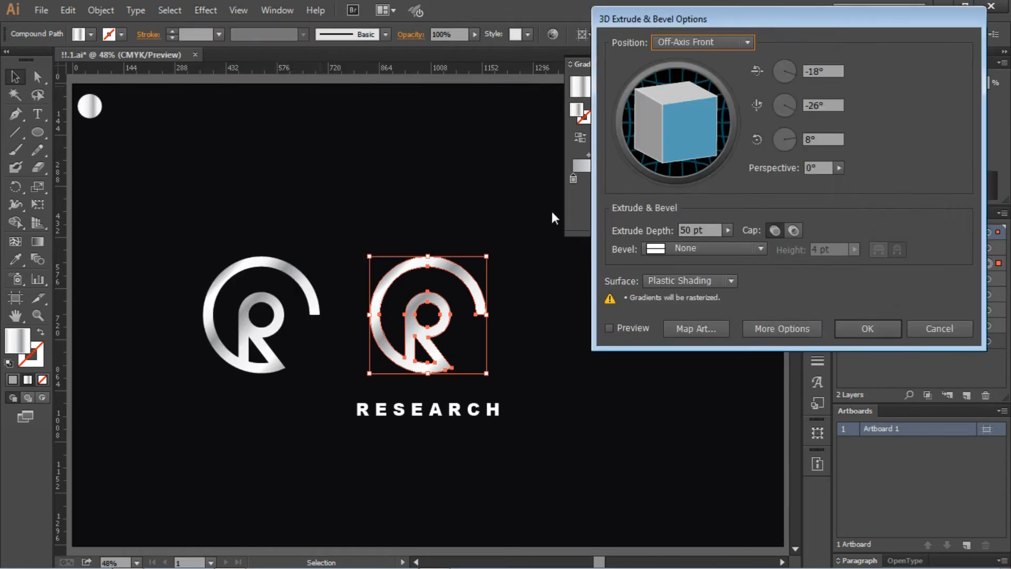
pyautogui.click(609, 328)
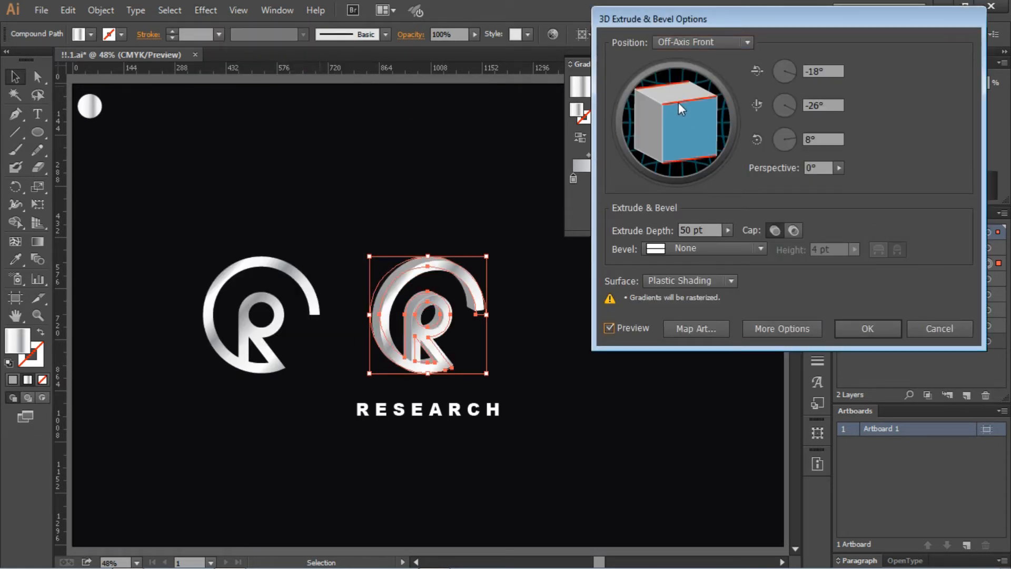
pyautogui.moveTo(678, 102); pyautogui.dragTo(678, 85)
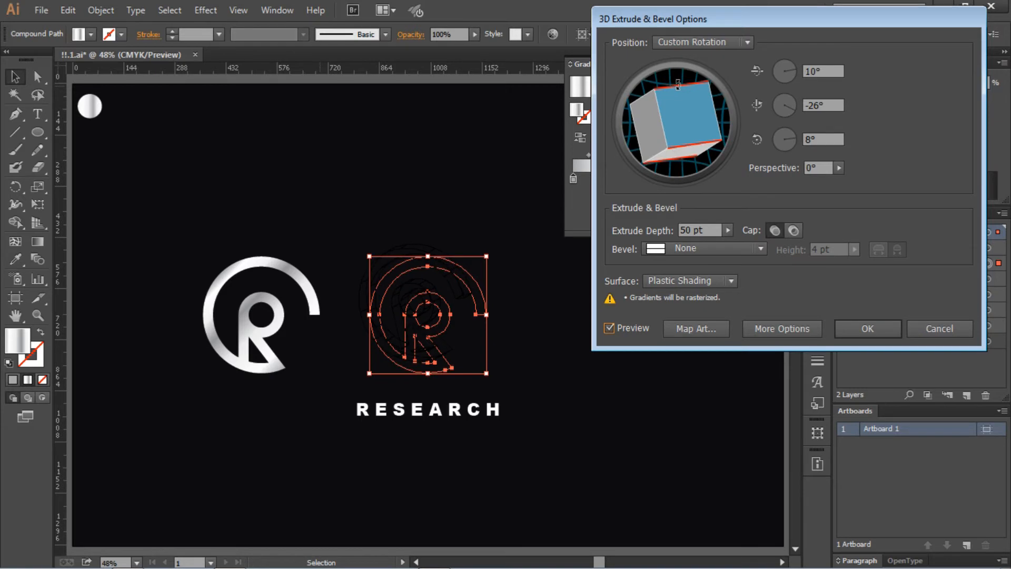
pyautogui.moveTo(661, 122); pyautogui.dragTo(650, 125)
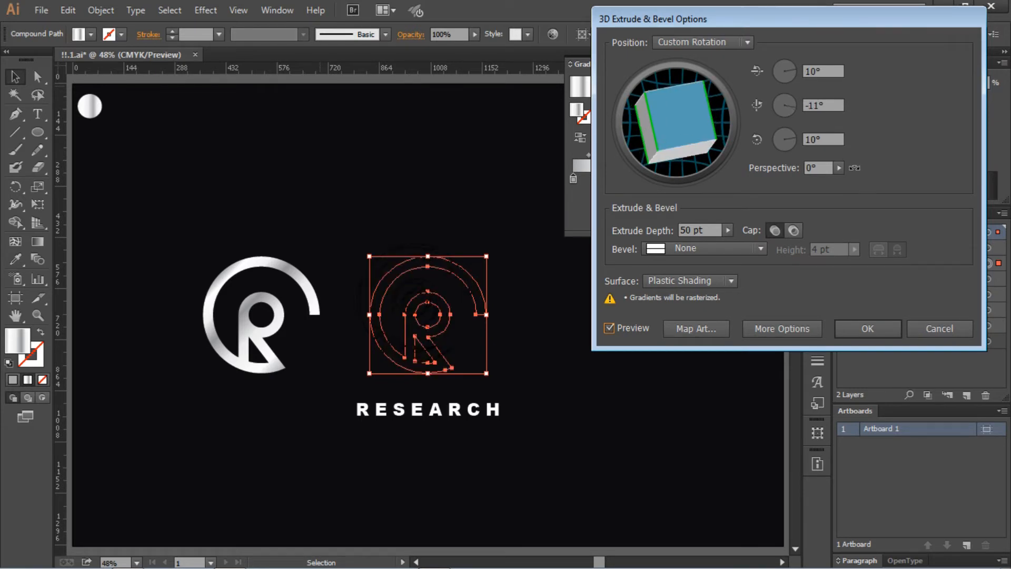
# Set the 3D extrusion's perspective to 71° and its extrude depth to 95 pt
pyautogui.click(835, 169)
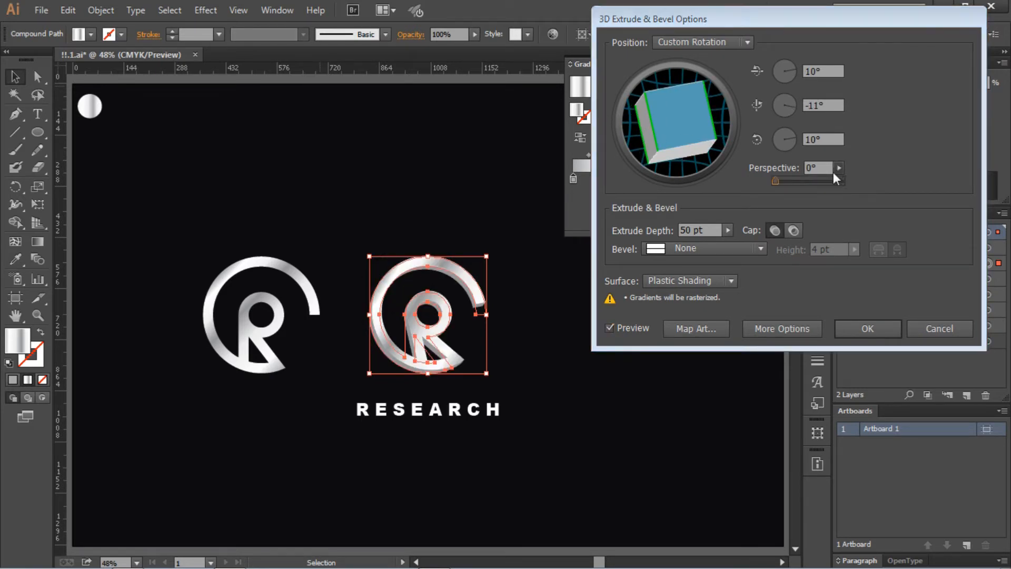
pyautogui.click(805, 181)
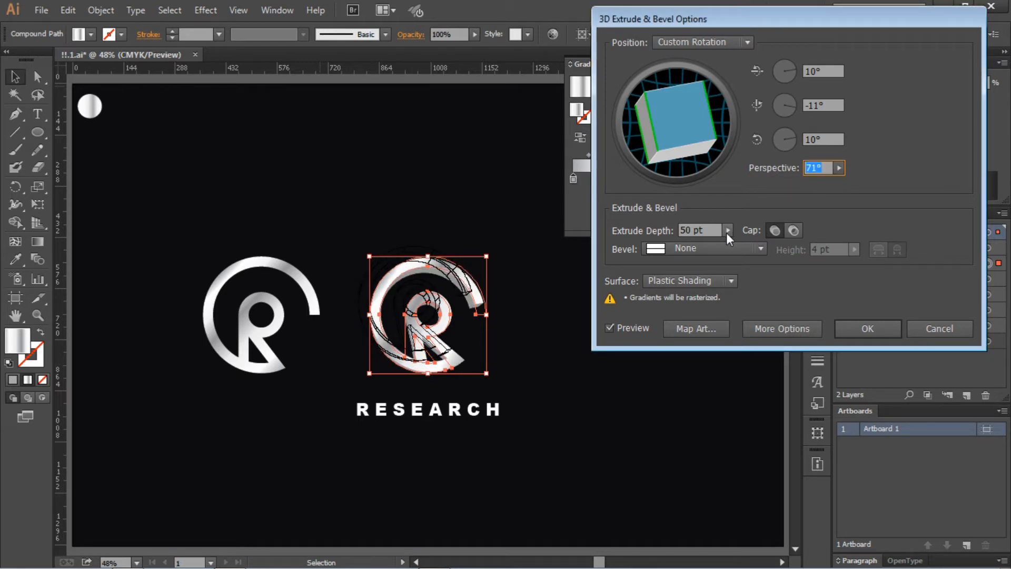
pyautogui.click(727, 230)
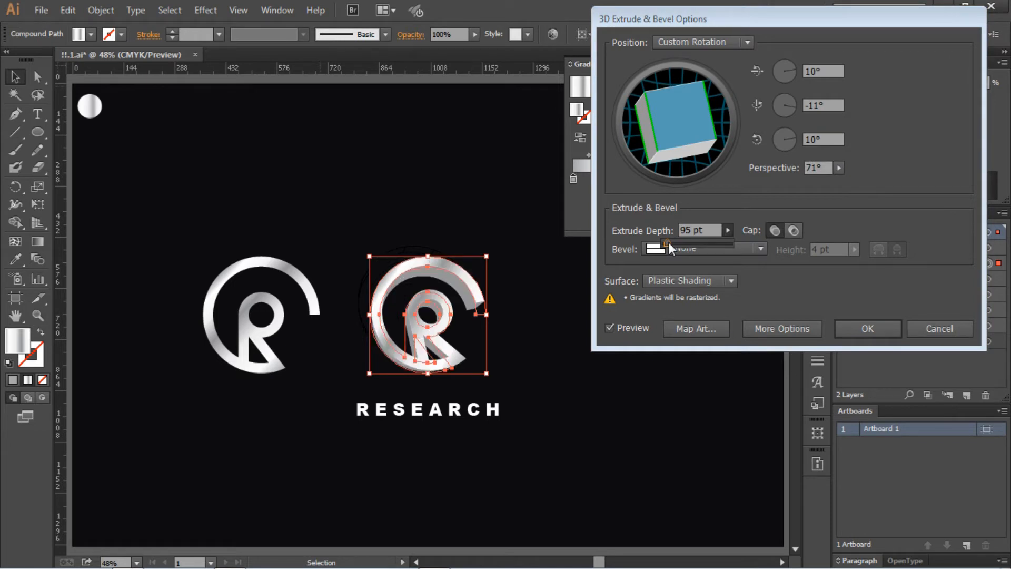
pyautogui.click(652, 126)
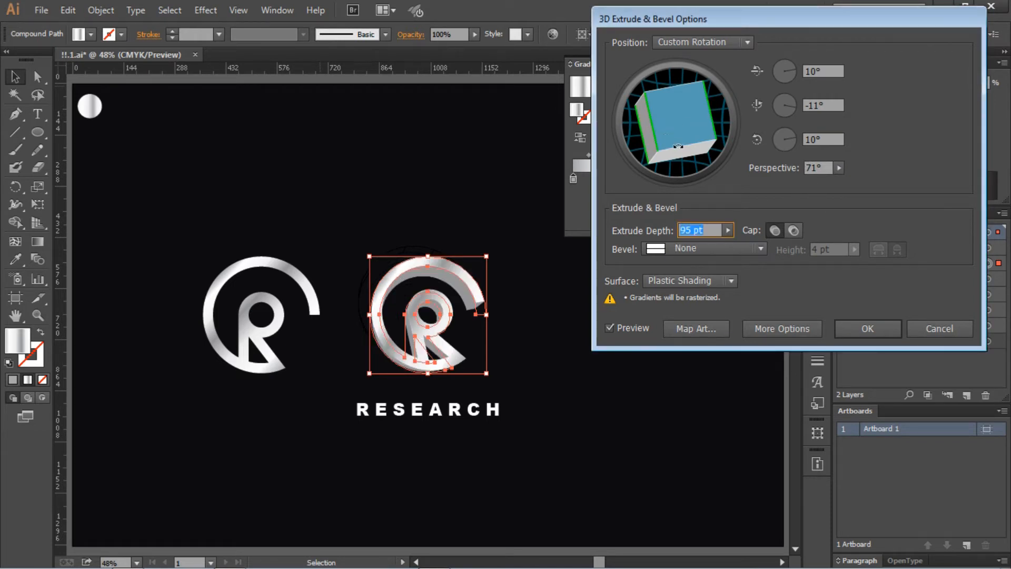
# Set the extrusion's X-axis rotation to 14° and apply the 3D effect to the mark
pyautogui.moveTo(682, 146); pyautogui.dragTo(685, 140)
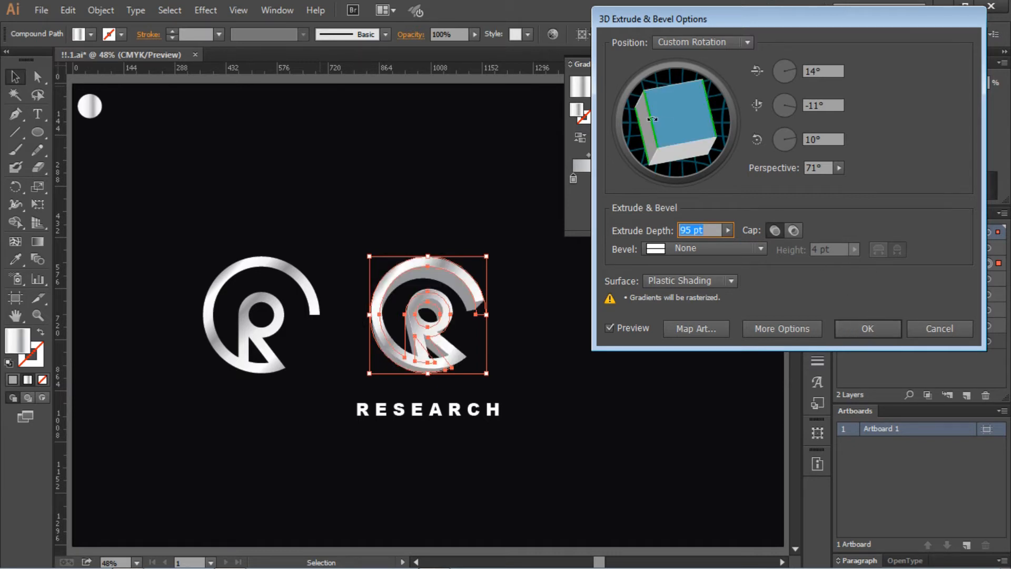
pyautogui.click(866, 329)
pyautogui.click(655, 368)
pyautogui.click(817, 74)
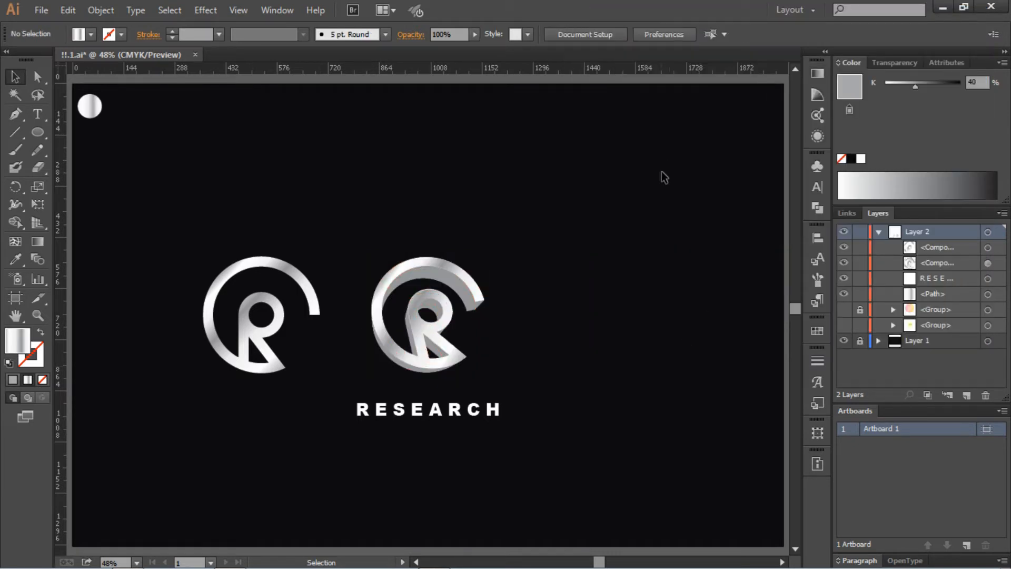
# Expand the appearance of the extruded mark above RESEARCH
pyautogui.click(418, 325)
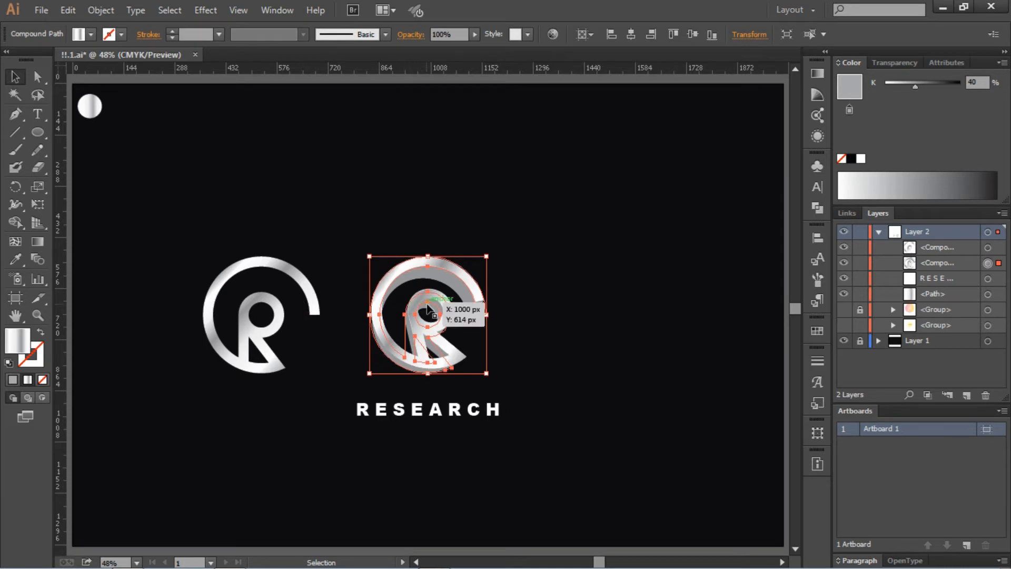
pyautogui.rightClick(428, 306)
pyautogui.click(425, 256)
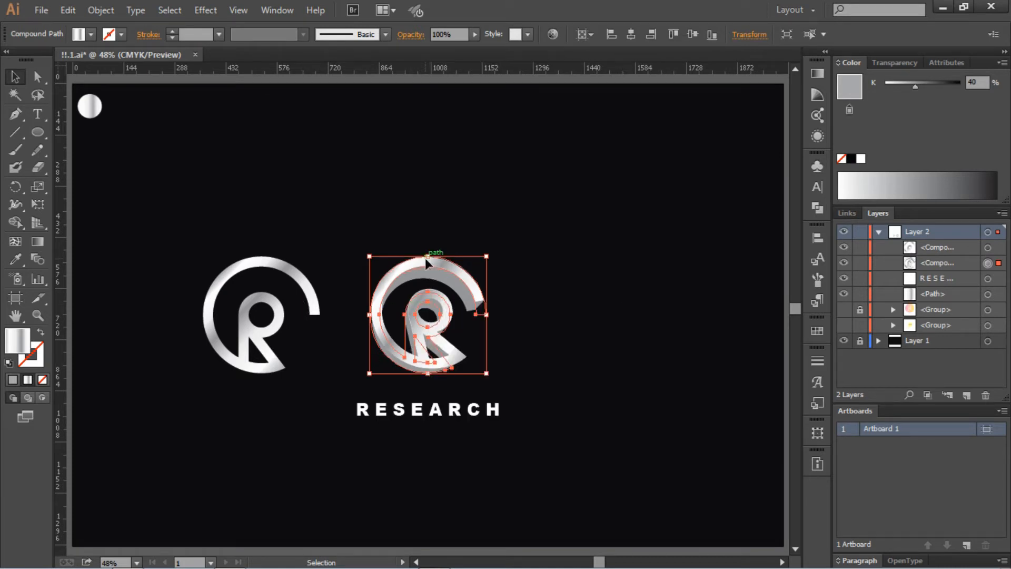
pyautogui.click(110, 11)
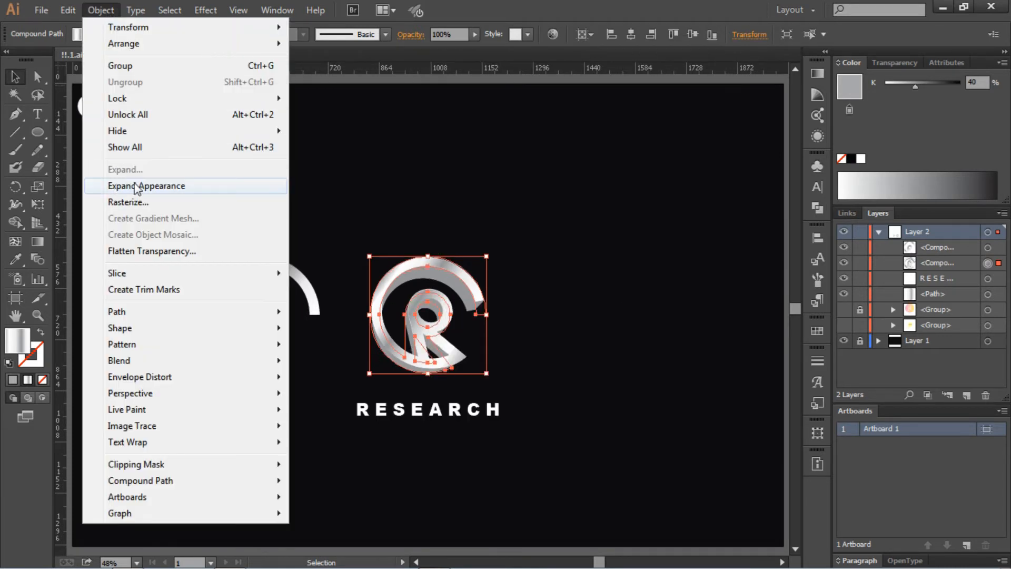
pyautogui.click(140, 187)
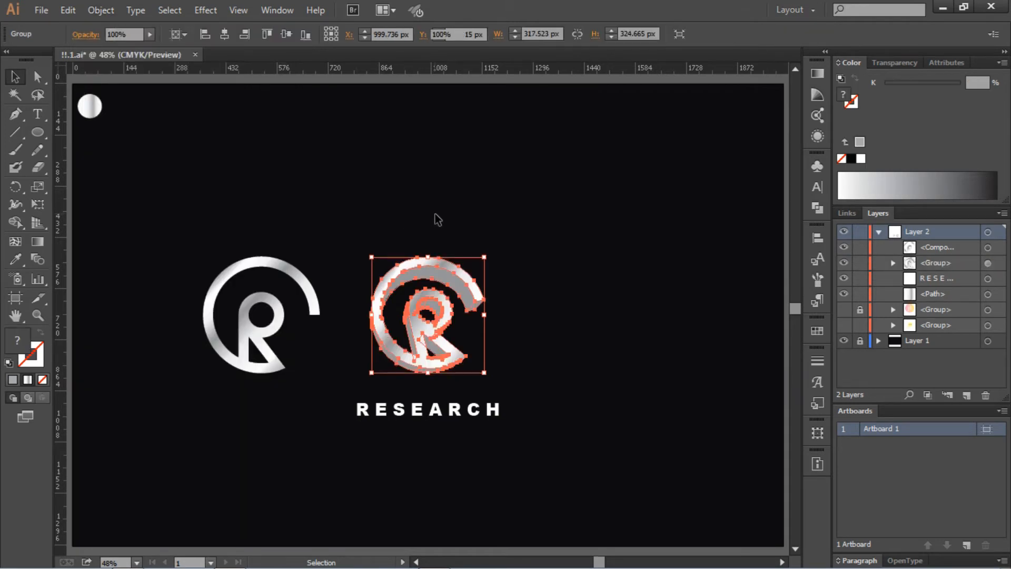
pyautogui.click(452, 247)
# Move the expanded mark's silver front face to the right, clear of its gray side pieces
pyautogui.hotkey('ctrl', '+')
pyautogui.hotkey('ctrl', '+')
pyautogui.hotkey('ctrl', '+')
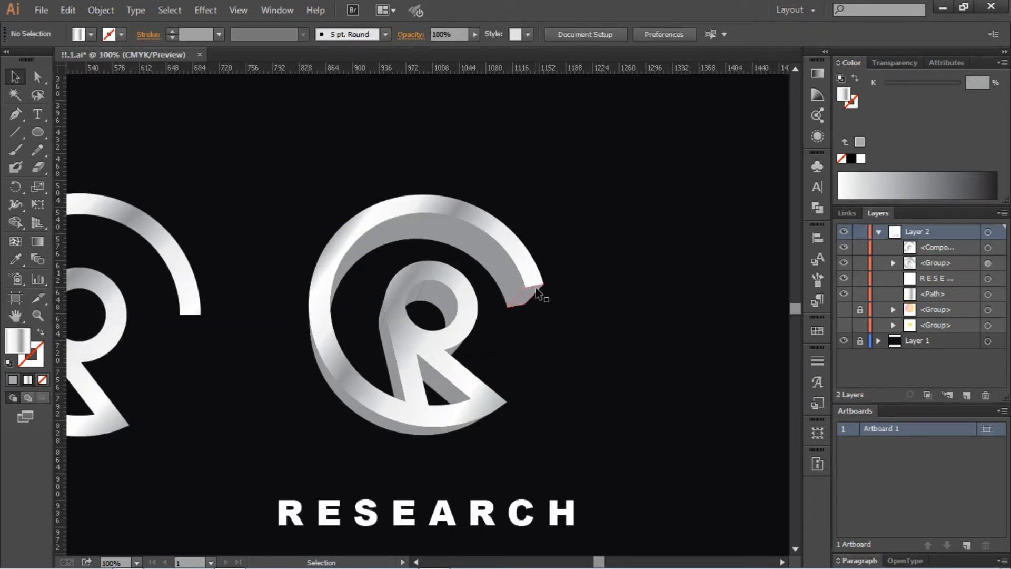
pyautogui.click(507, 233)
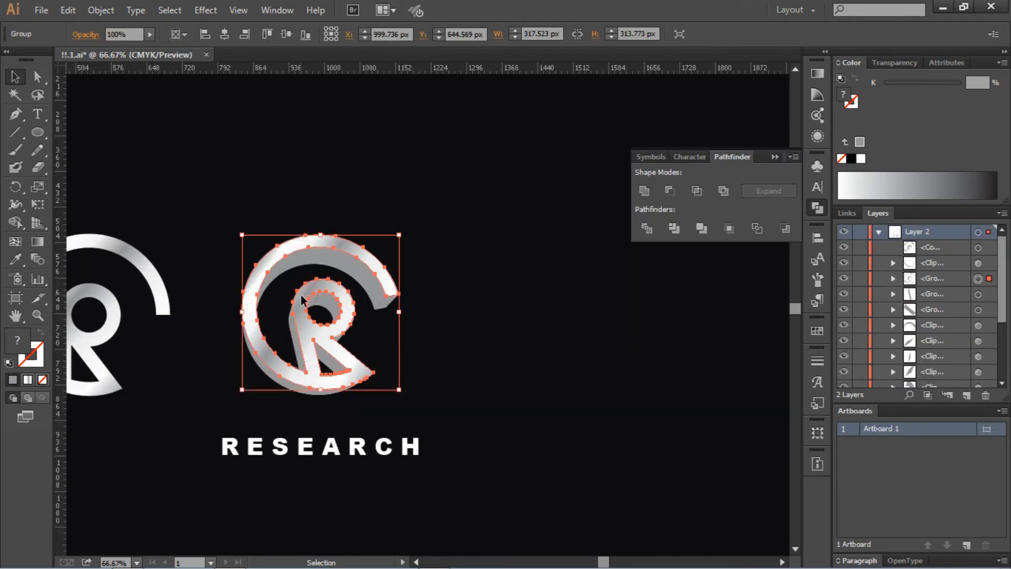
pyautogui.moveTo(301, 295); pyautogui.dragTo(633, 295)
pyautogui.moveTo(450, 262); pyautogui.dragTo(450, 261)
pyautogui.click(410, 232)
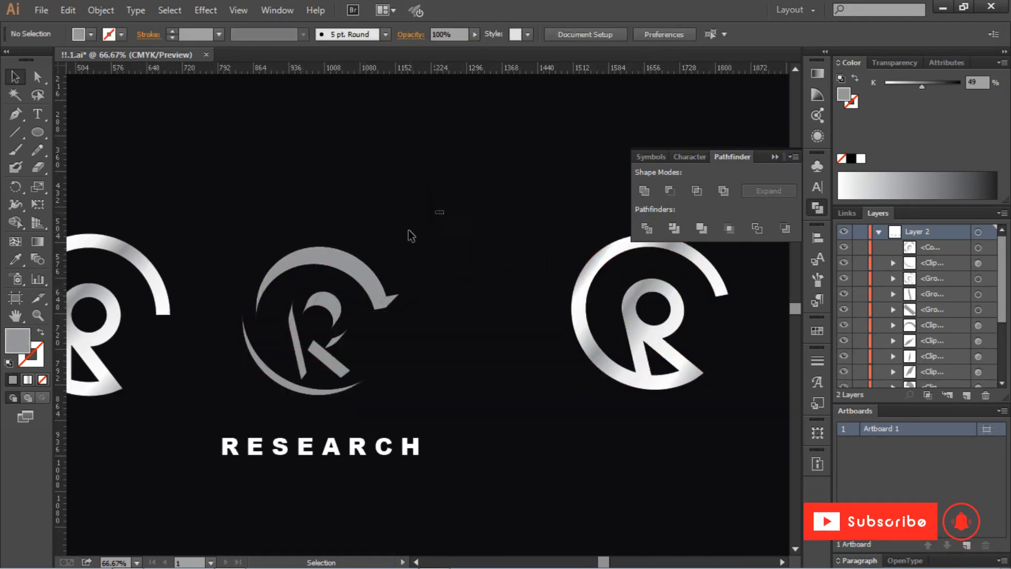
# Unite all the gray side pieces above RESEARCH with the Pathfinder
pyautogui.moveTo(445, 210); pyautogui.dragTo(197, 411)
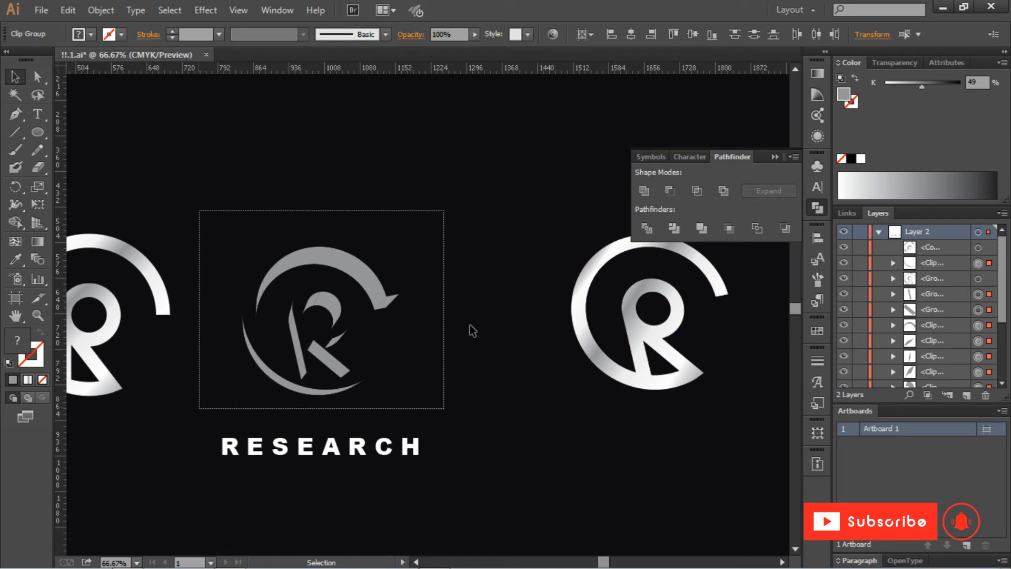
pyautogui.click(644, 191)
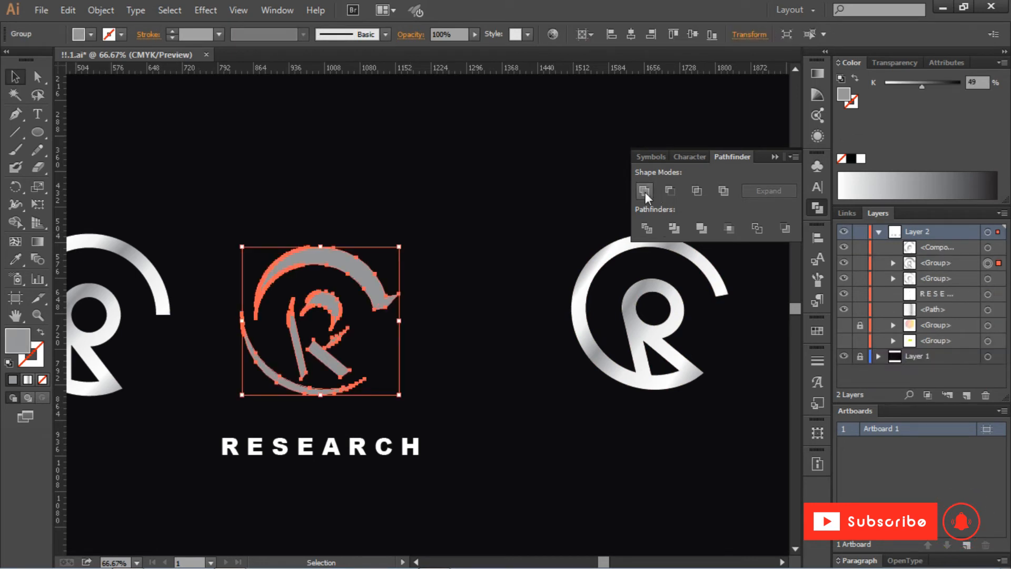
pyautogui.click(774, 156)
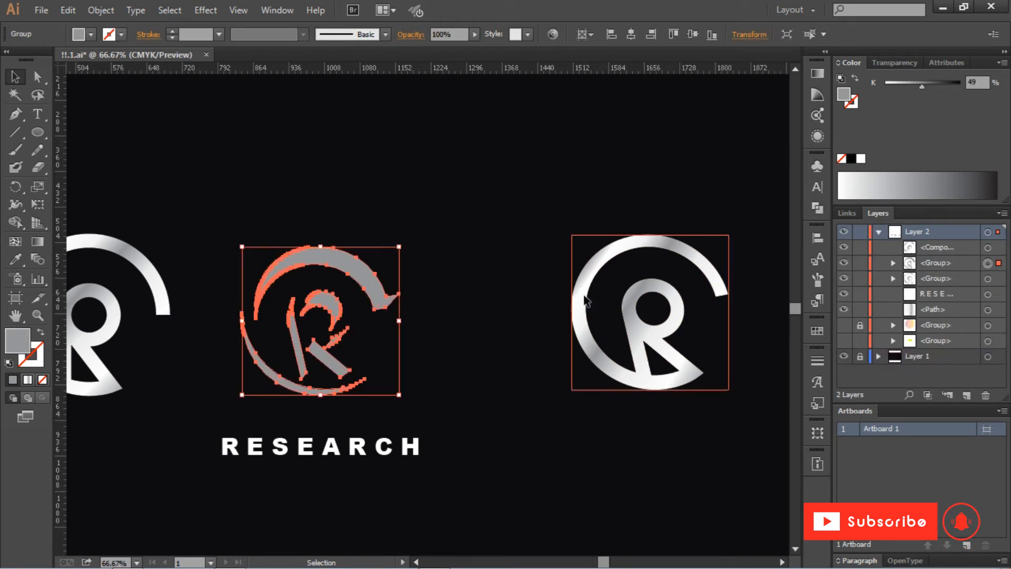
# Move the silver front face back over the united gray sides and bring it to the front
pyautogui.moveTo(586, 300); pyautogui.dragTo(255, 313)
pyautogui.click(483, 317)
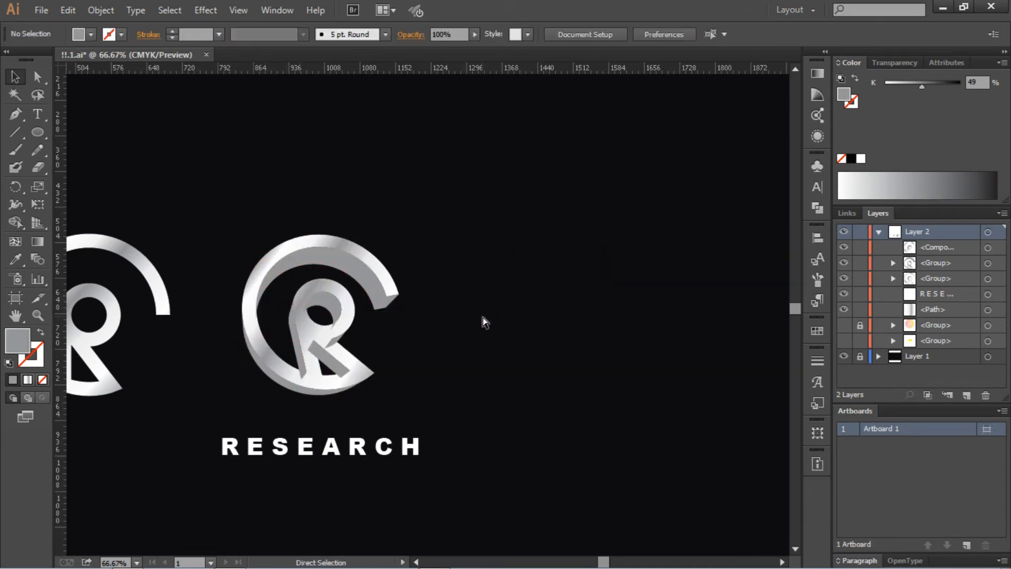
pyautogui.hscroll(-3, 495, 313)
pyautogui.click(329, 339)
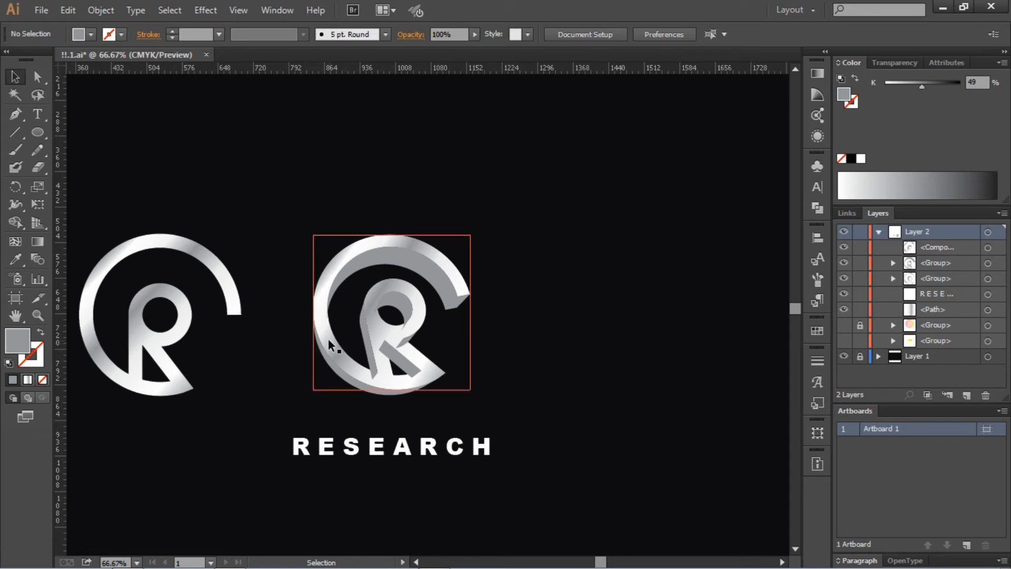
pyautogui.hotkey('ctrl', 'shift', ']')
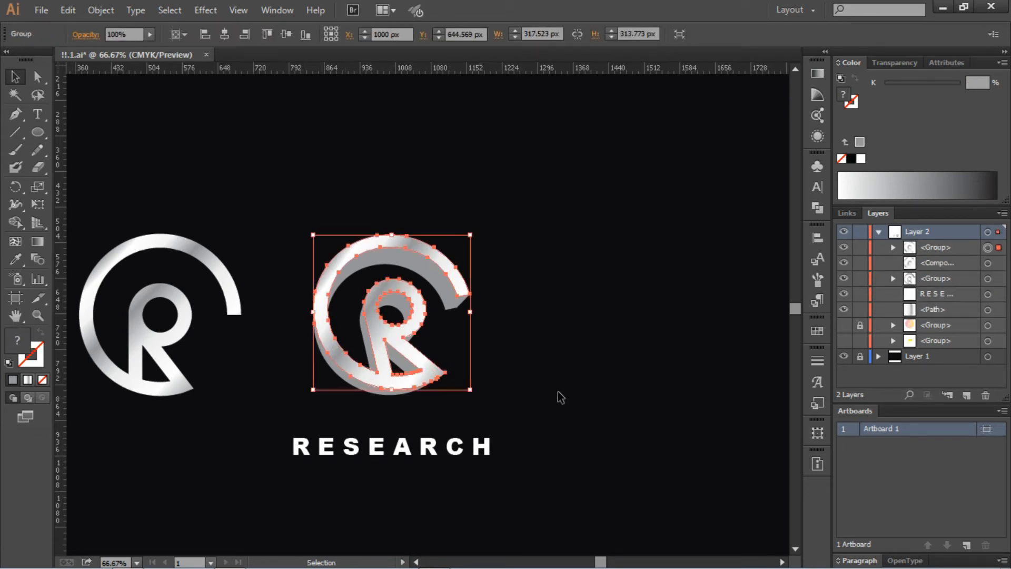
pyautogui.click(598, 349)
# Fill the extruded mark's united gray sides with the silver linear gradient
pyautogui.hotkey('ctrl', '+')
pyautogui.hotkey('ctrl', '+')
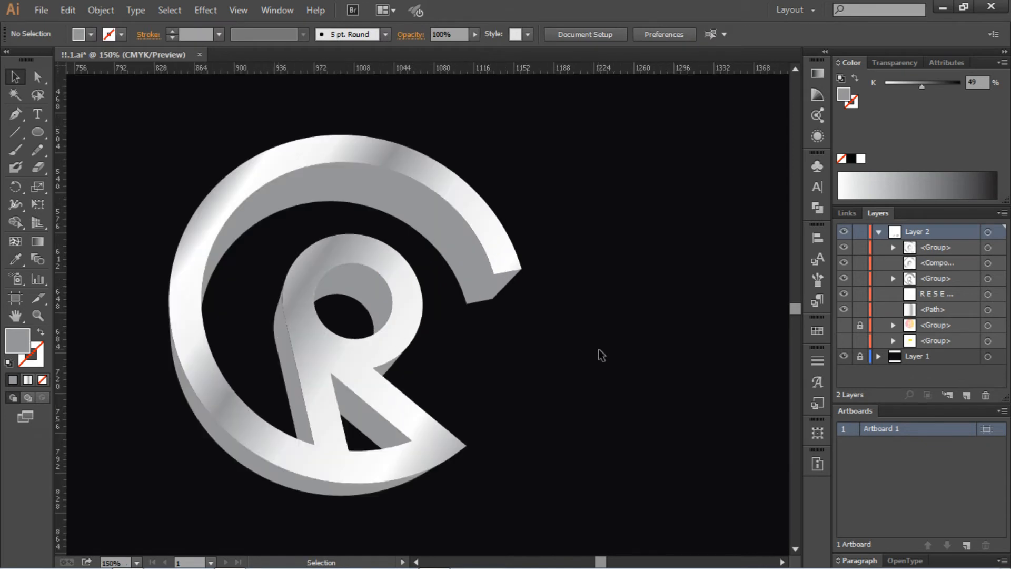
pyautogui.click(452, 261)
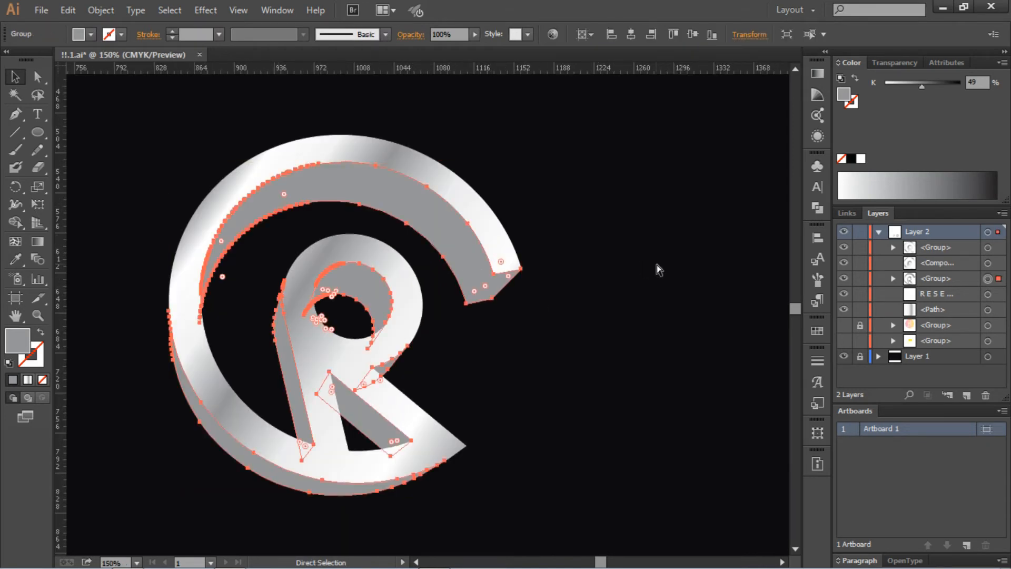
pyautogui.hotkey('ctrl', '-')
pyautogui.hotkey('ctrl', '-')
pyautogui.hotkey('ctrl', '-')
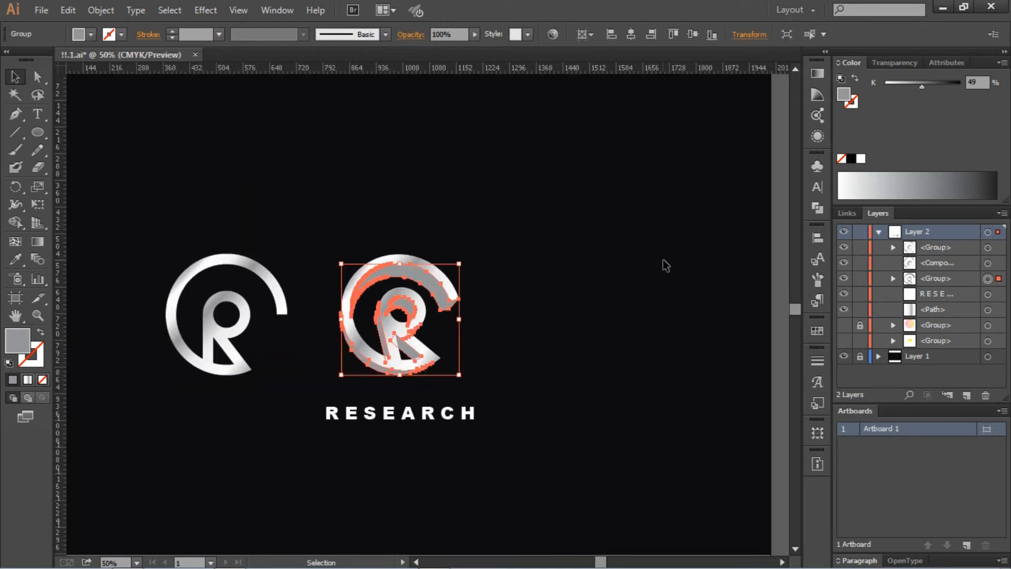
pyautogui.hotkey('ctrl', '0')
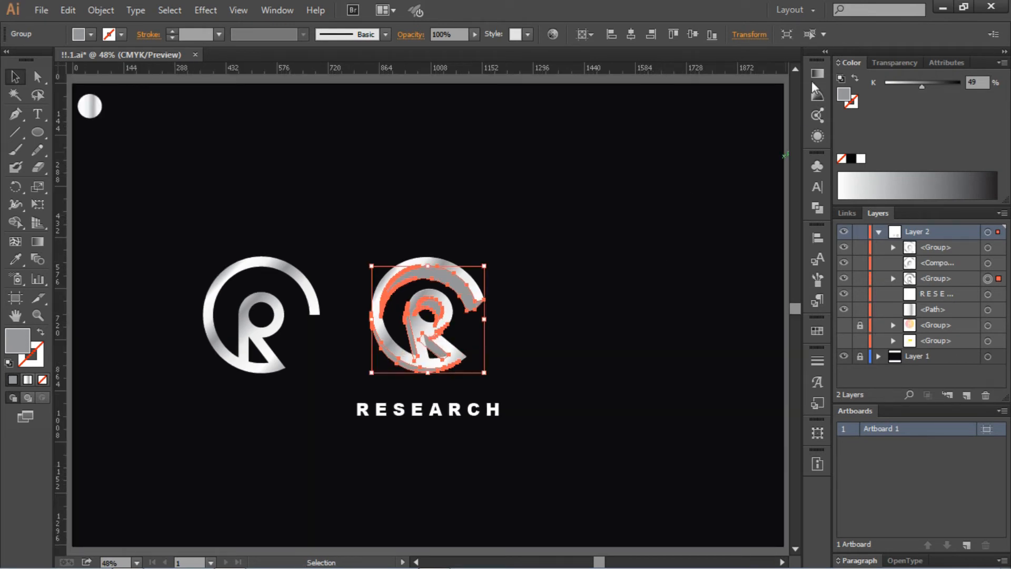
pyautogui.click(816, 74)
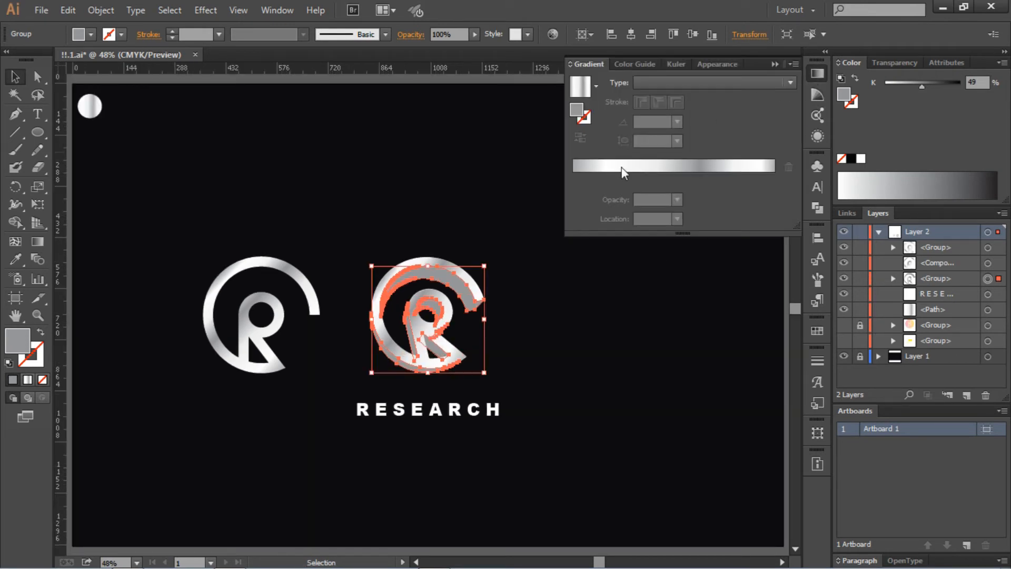
pyautogui.click(621, 166)
pyautogui.click(533, 301)
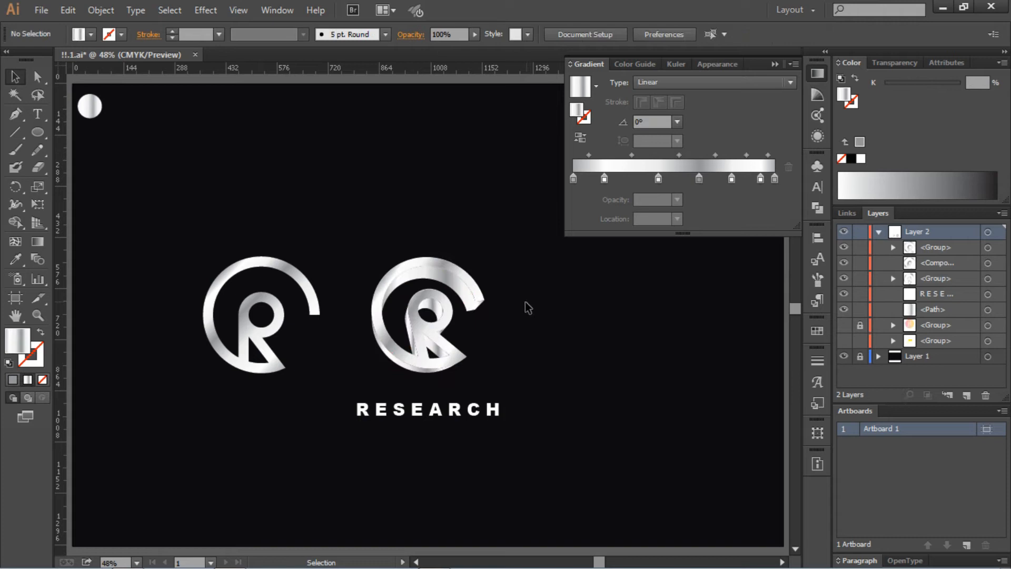
# Set the gradient angle of the extruded mark's sides to 150°
pyautogui.click(451, 287)
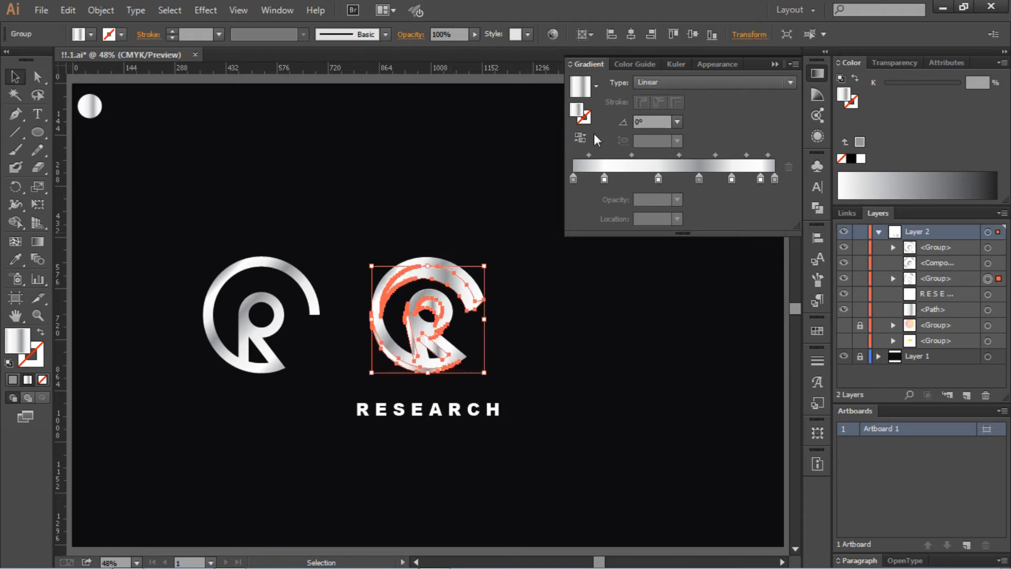
pyautogui.click(677, 121)
pyautogui.click(690, 155)
pyautogui.click(497, 172)
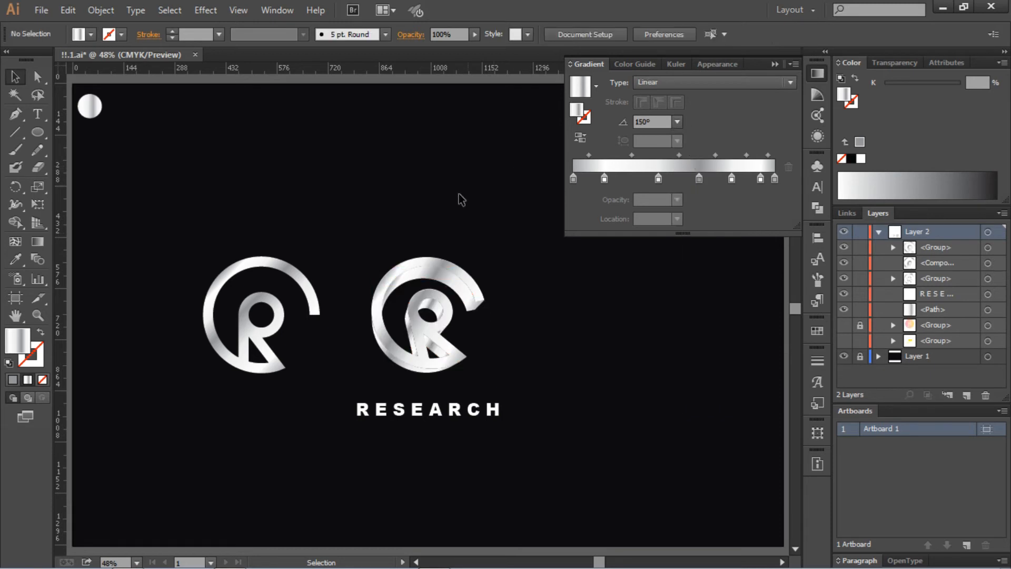
# Darken the first and the fourth stop of the sides' gradient to 90% black
pyautogui.click(420, 287)
pyautogui.click(699, 179)
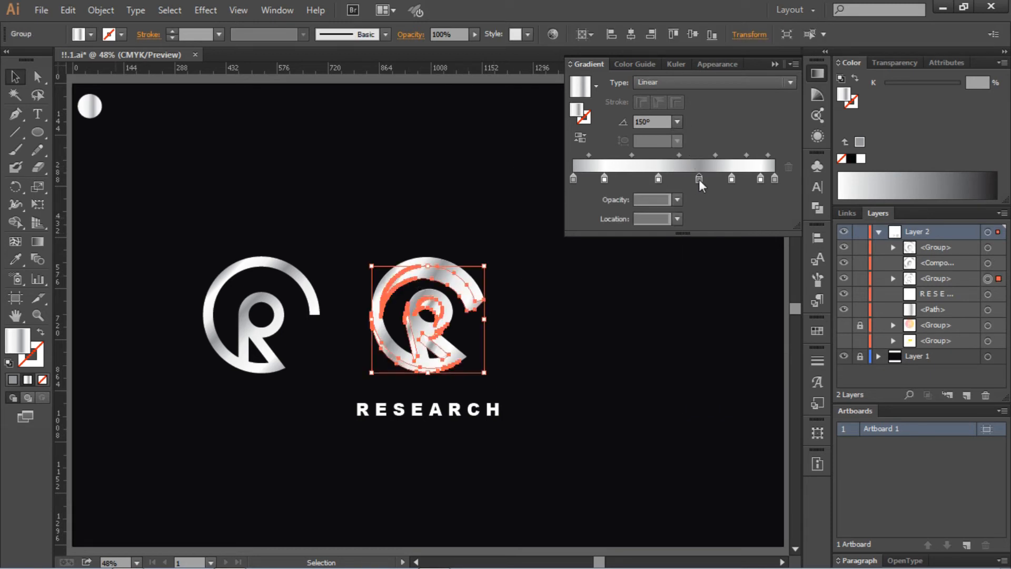
pyautogui.doubleClick(698, 179)
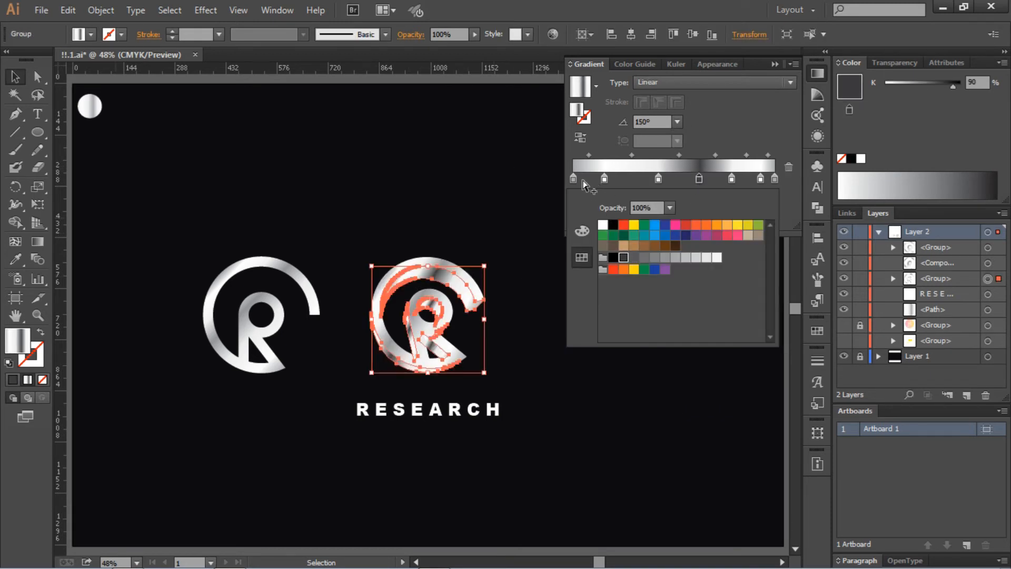
pyautogui.doubleClick(573, 179)
pyautogui.click(623, 257)
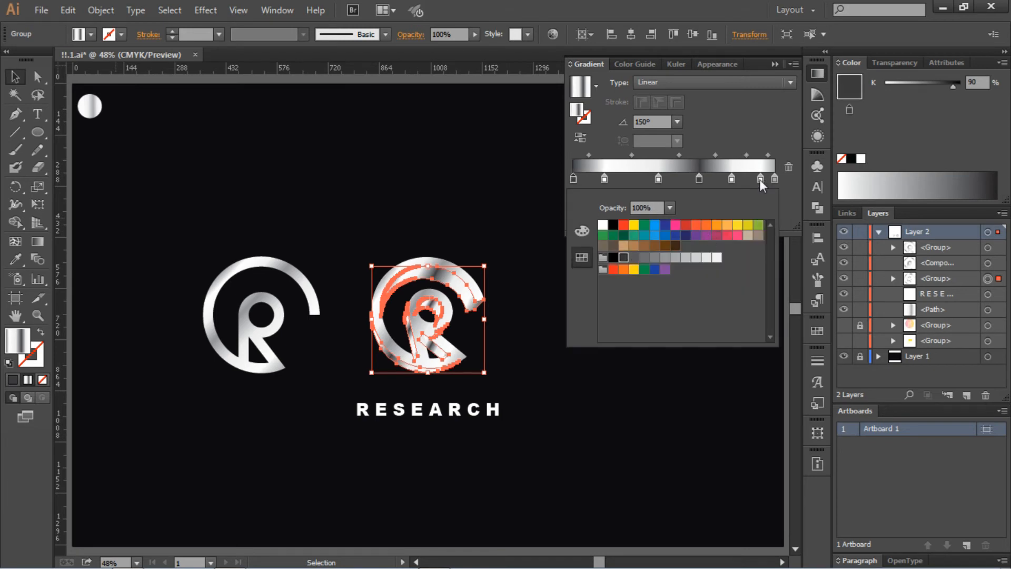
# Set the sides' second-to-last gradient stop to 30% black and the fifth stop to 60% black
pyautogui.doubleClick(760, 179)
pyautogui.click(685, 257)
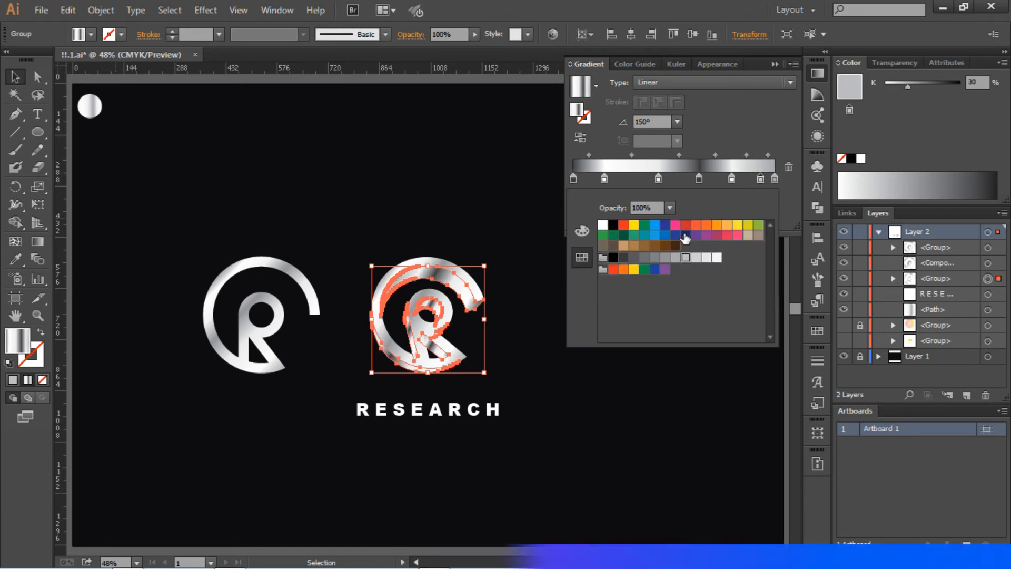
pyautogui.doubleClick(729, 180)
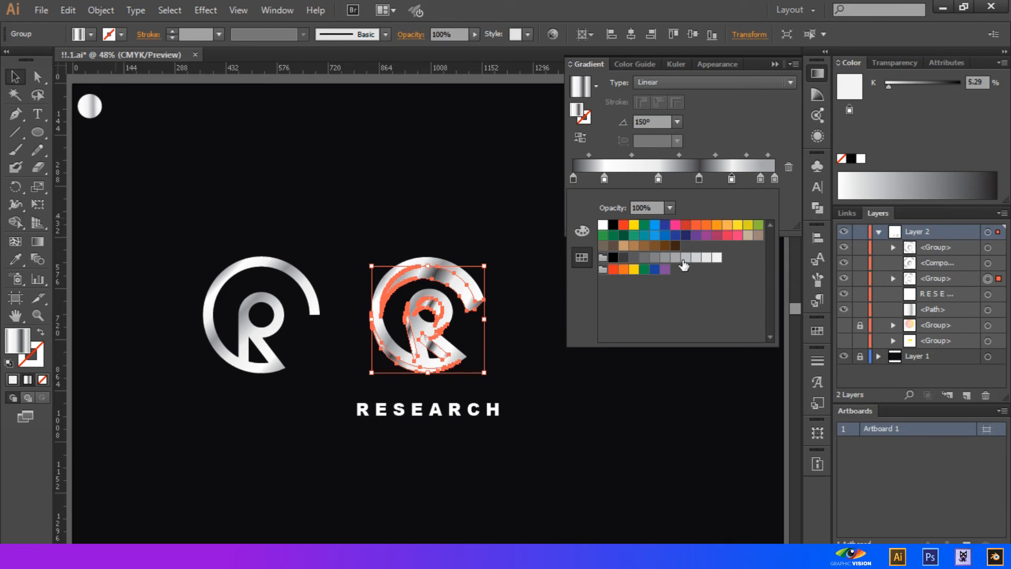
pyautogui.click(654, 257)
# Set the second stop of the sides' gradient to 30% black and the third stop to 60% black
pyautogui.doubleClick(605, 180)
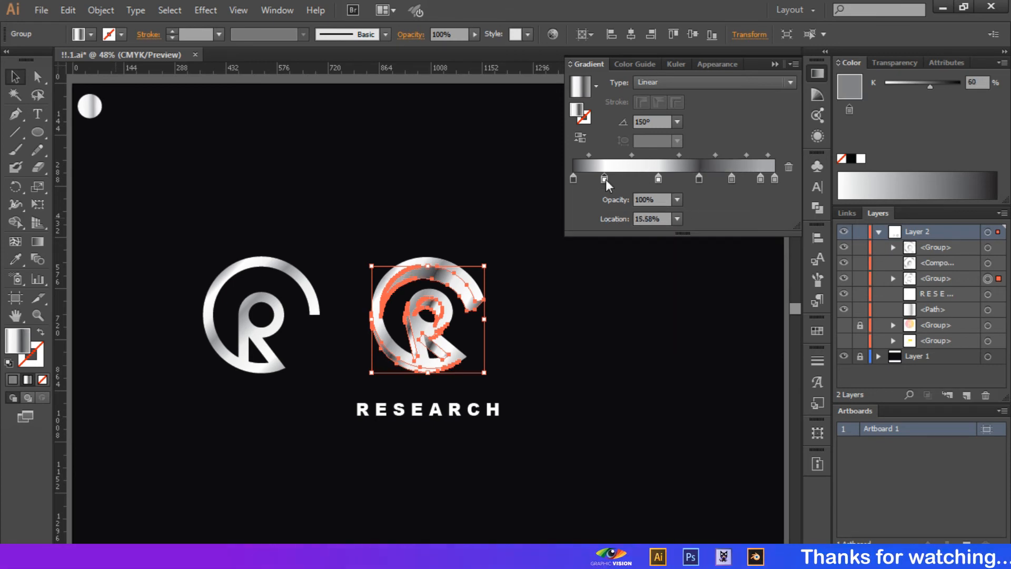
pyautogui.click(686, 258)
pyautogui.click(658, 181)
pyautogui.doubleClick(657, 180)
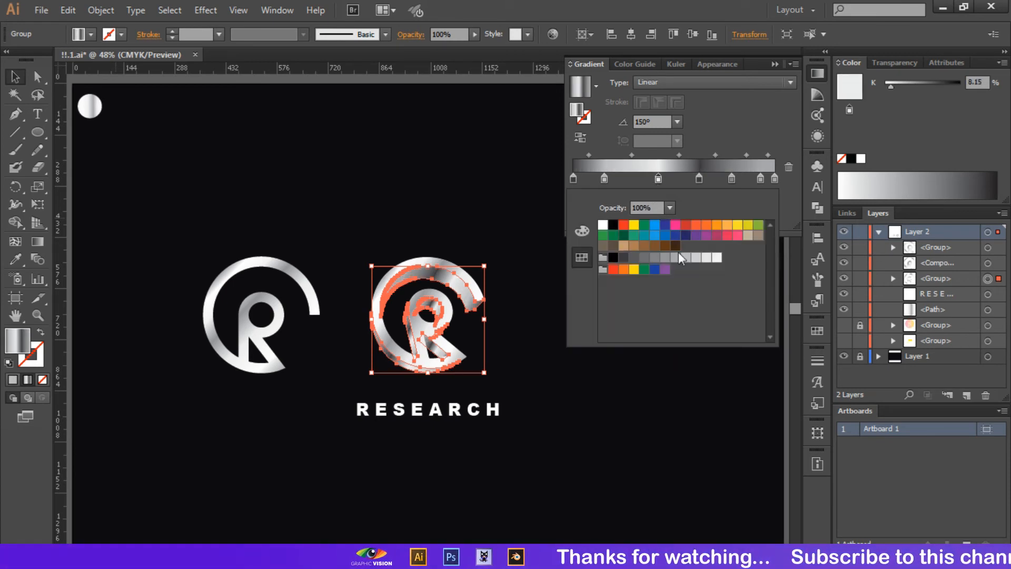
pyautogui.click(673, 259)
pyautogui.click(655, 257)
pyautogui.click(474, 151)
pyautogui.click(477, 153)
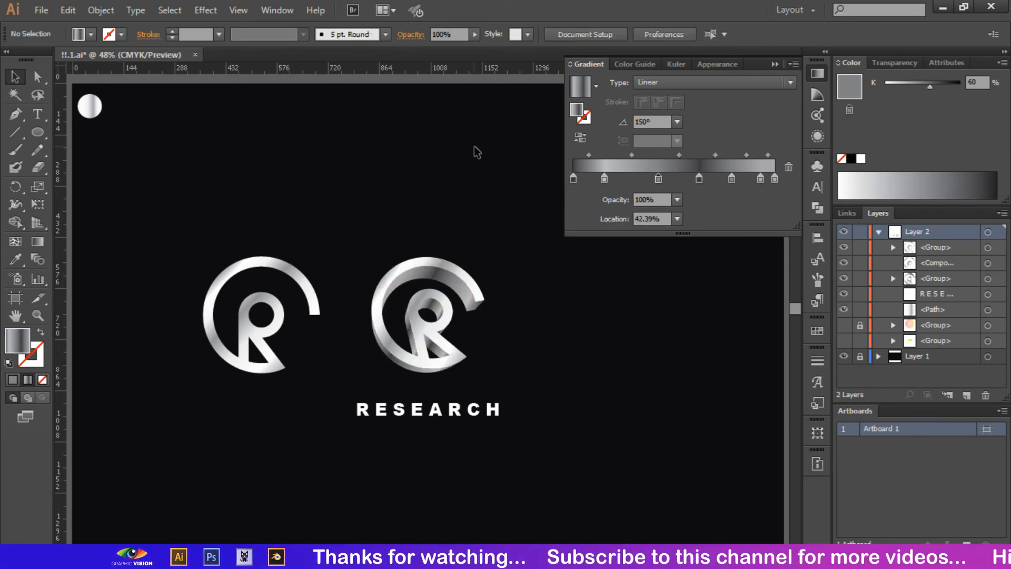
pyautogui.moveTo(317, 219); pyautogui.dragTo(274, 279)
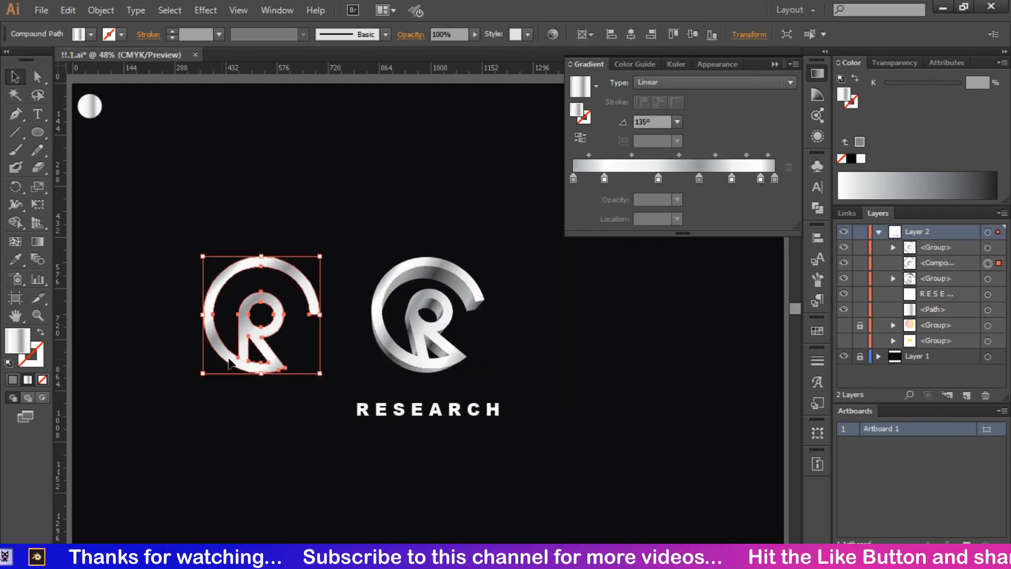
pyautogui.click(334, 220)
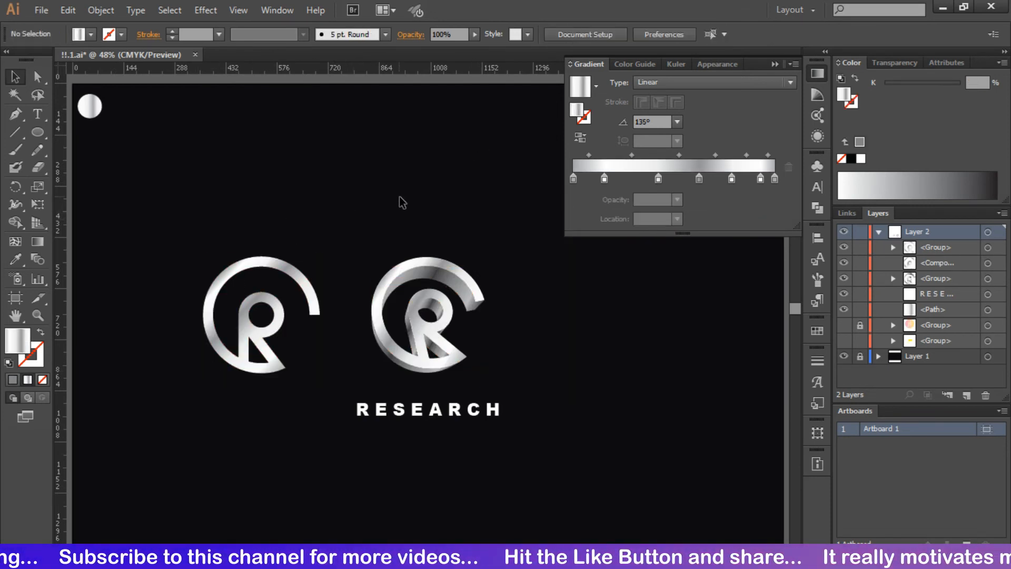
# Apply the silver linear gradient as a 1 pt stroke to the extruded mark's front face
pyautogui.click(430, 268)
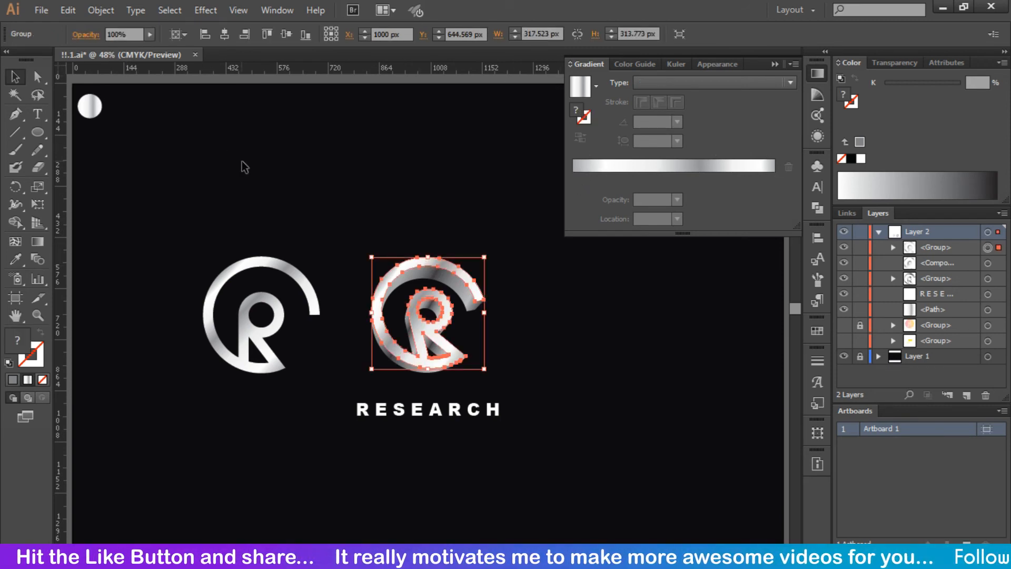
pyautogui.click(605, 169)
pyautogui.click(470, 160)
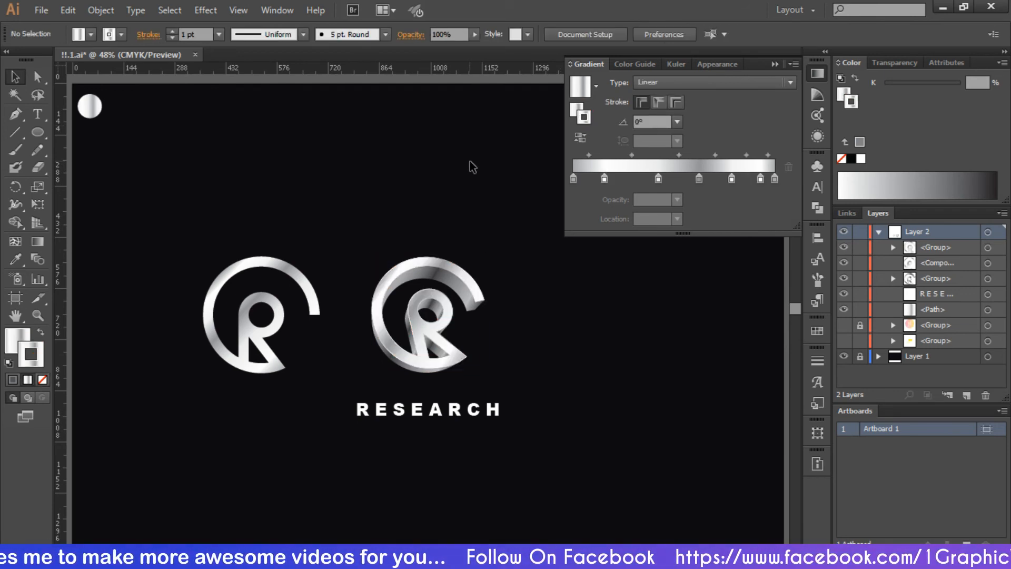
# Group the extruded mark's front face with its shaded sides
pyautogui.moveTo(518, 213); pyautogui.dragTo(362, 373)
pyautogui.rightClick(463, 287)
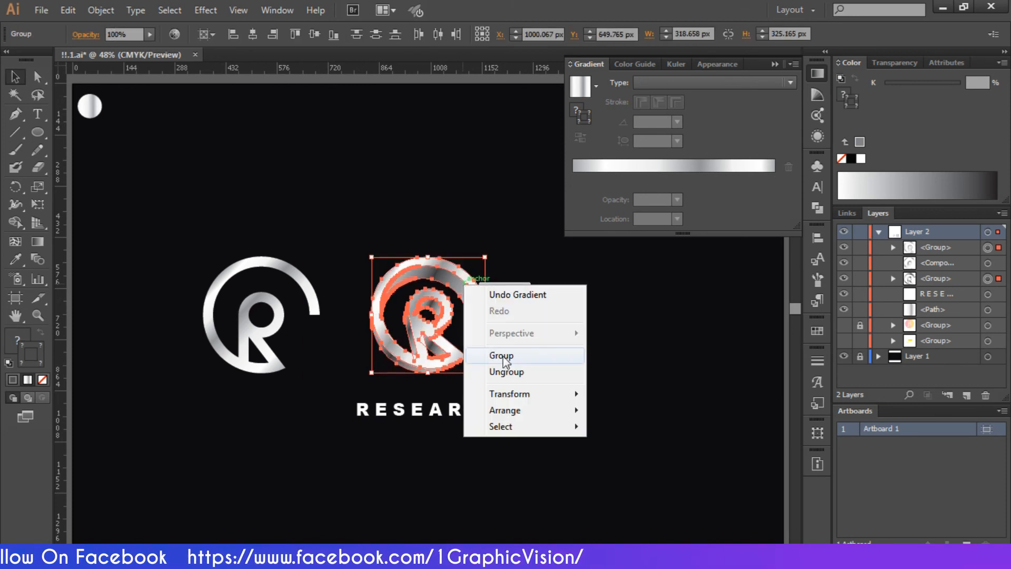
pyautogui.click(504, 353)
pyautogui.click(613, 349)
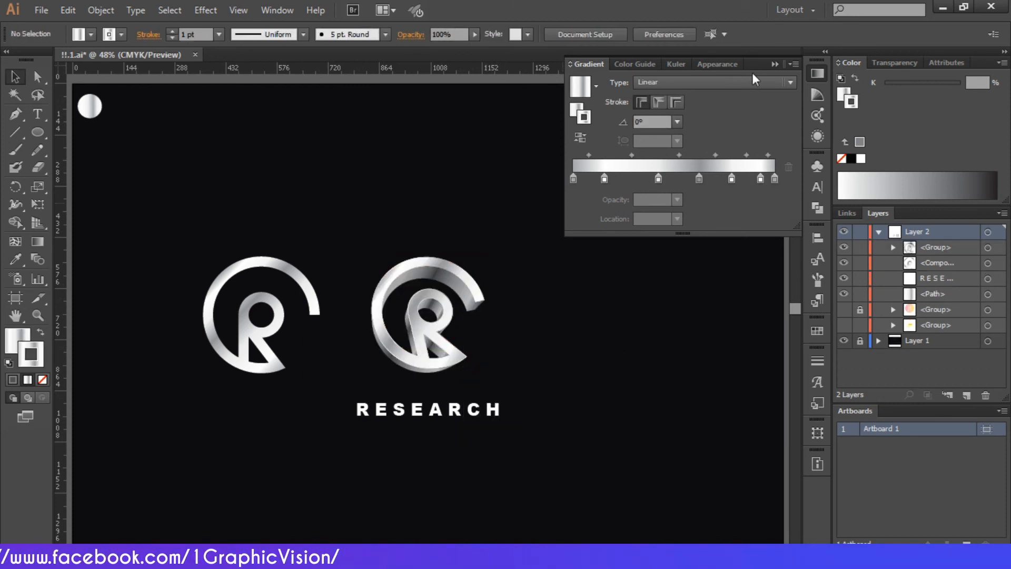
# Scale down the flat silver R mark and move it to the artboard's upper-right corner
pyautogui.click(775, 64)
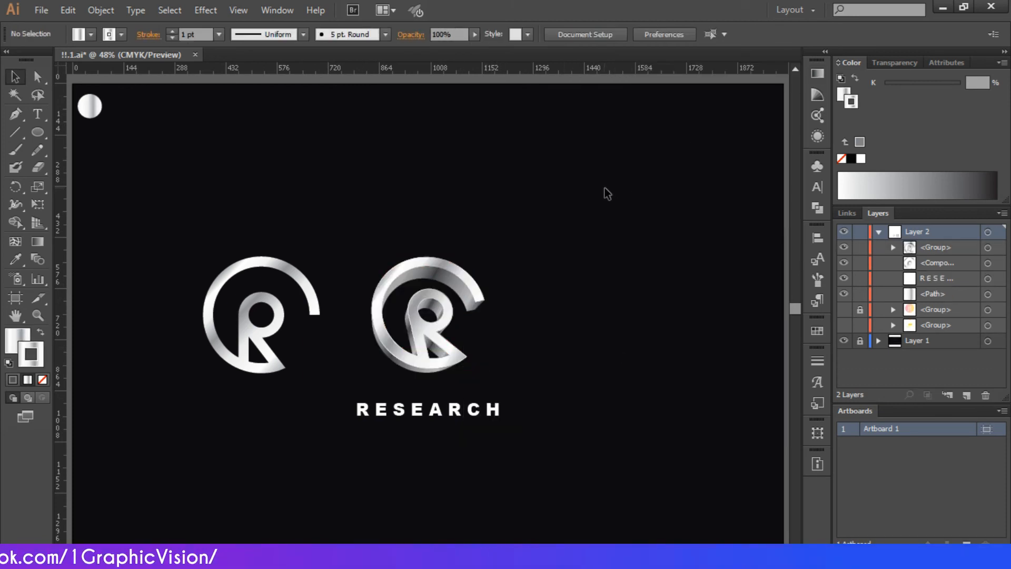
pyautogui.click(255, 266)
pyautogui.moveTo(320, 257); pyautogui.dragTo(750, 116)
pyautogui.click(605, 221)
# Move the RESEARCH text up closer to the extruded mark and align the mark to the artboard's vertical center
pyautogui.moveTo(465, 411); pyautogui.dragTo(465, 400)
pyautogui.click(425, 319)
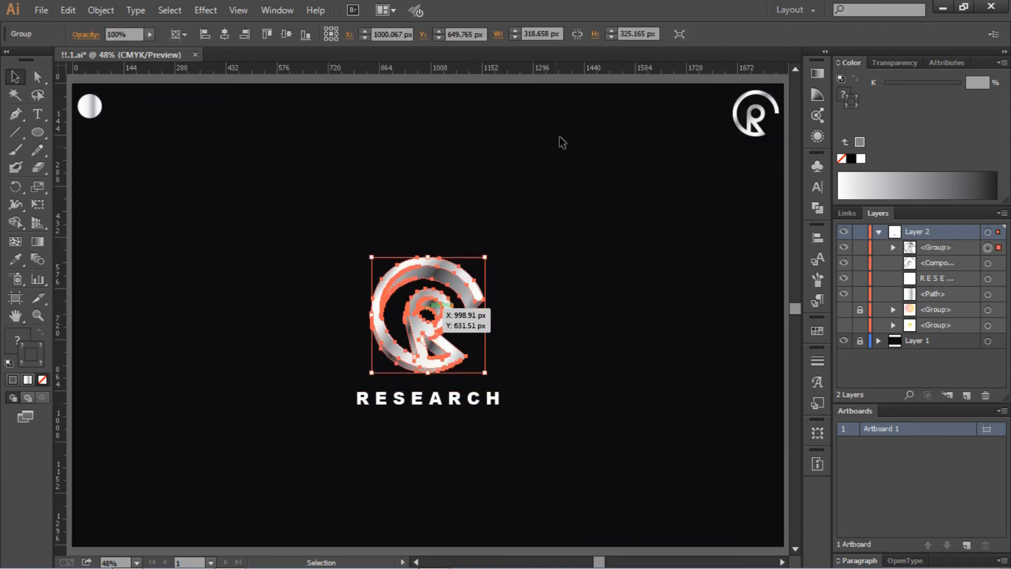
pyautogui.click(284, 34)
pyautogui.click(521, 184)
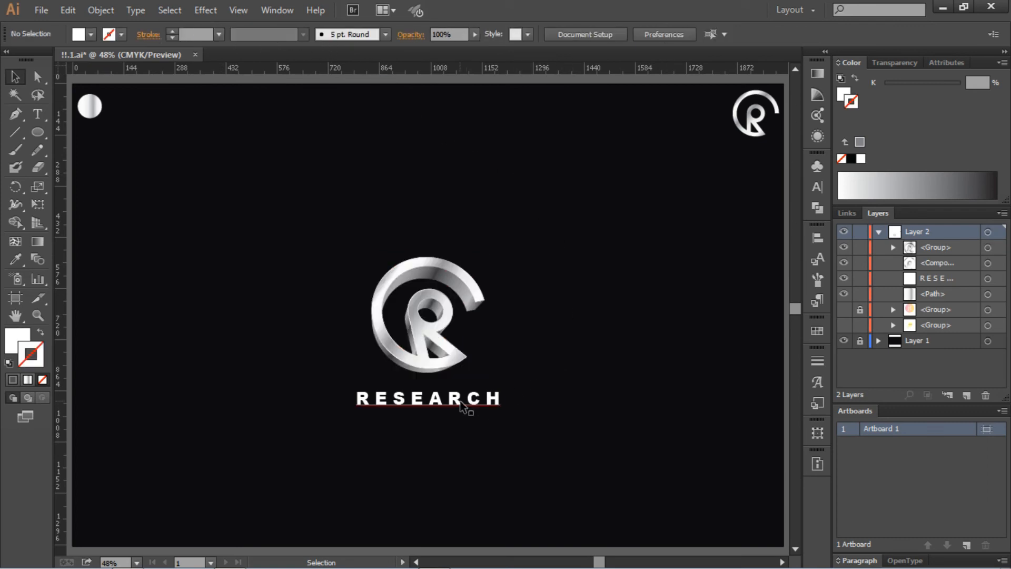
# Move the RESEARCH text about 29 px further up beneath the extruded mark and center it horizontally on the artboard
pyautogui.moveTo(461, 405); pyautogui.dragTo(462, 394)
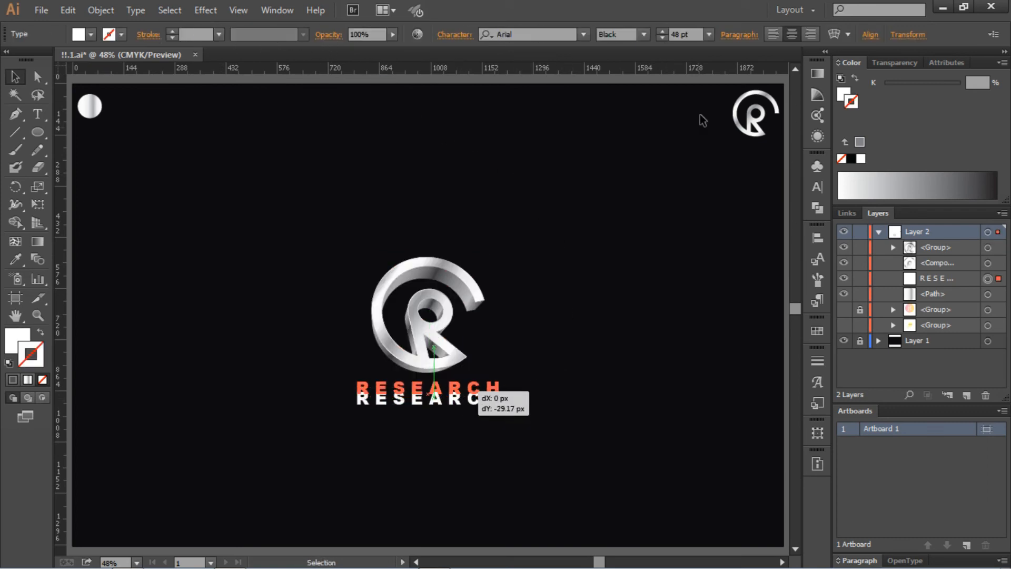
pyautogui.click(815, 238)
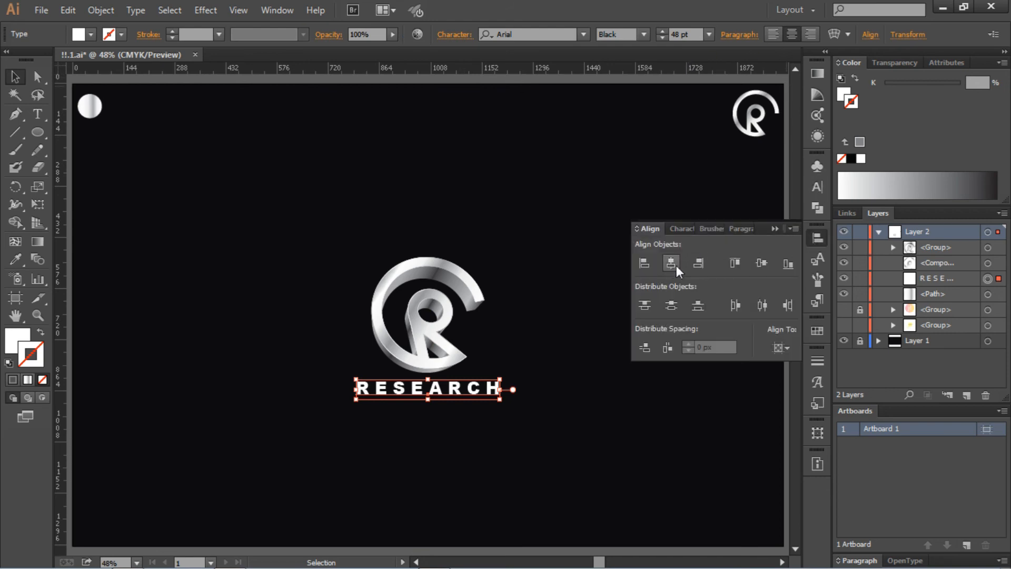
pyautogui.click(659, 211)
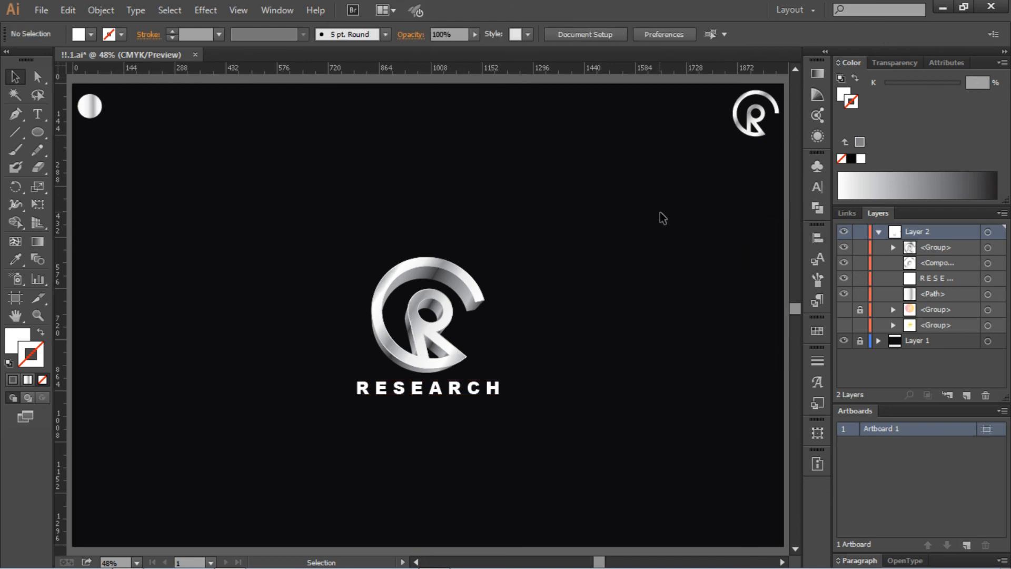